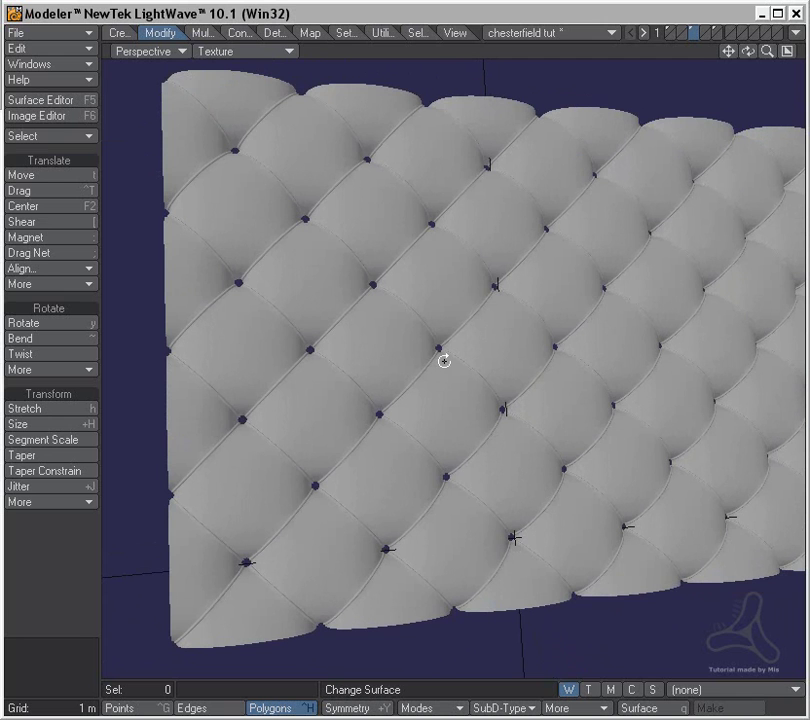
- Examine the tufted chesterfield surface in perspective from several angles, looking at the seams and button holes
left_click_drag(417, 349, 428, 328, "alt")
left_click_drag(378, 359, 553, 342, "alt")
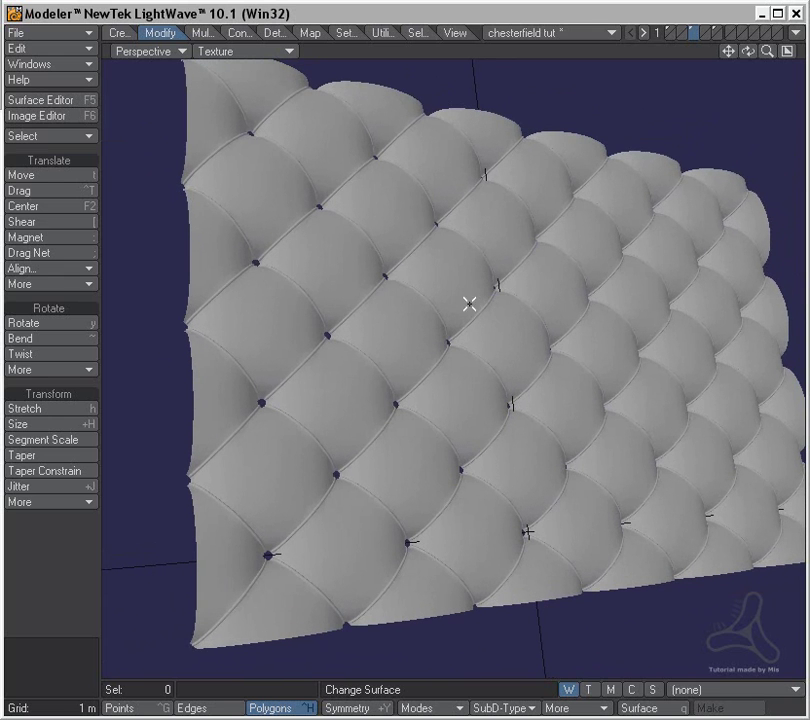
left_click_drag(450, 345, 353, 358, "alt")
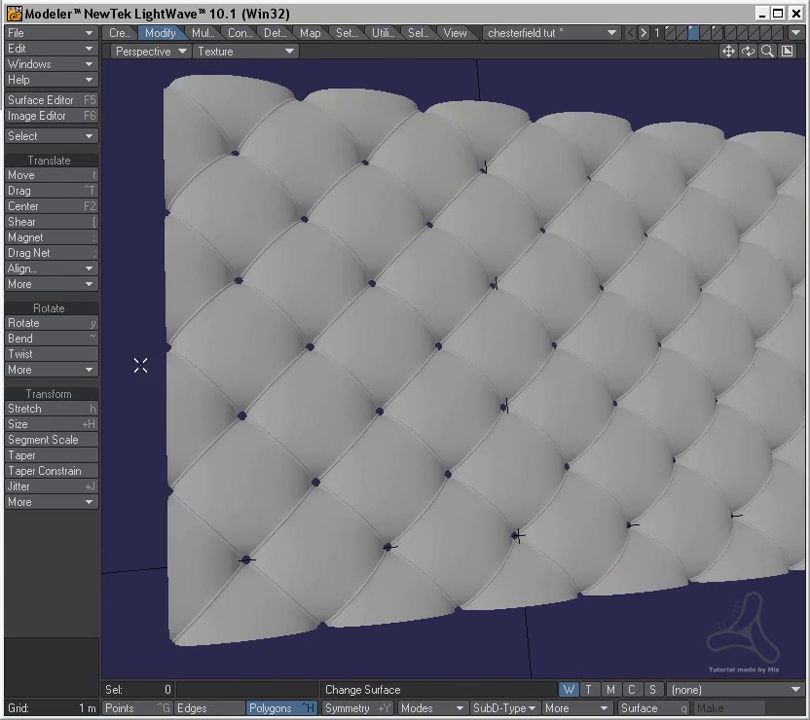
left_click(80, 223)
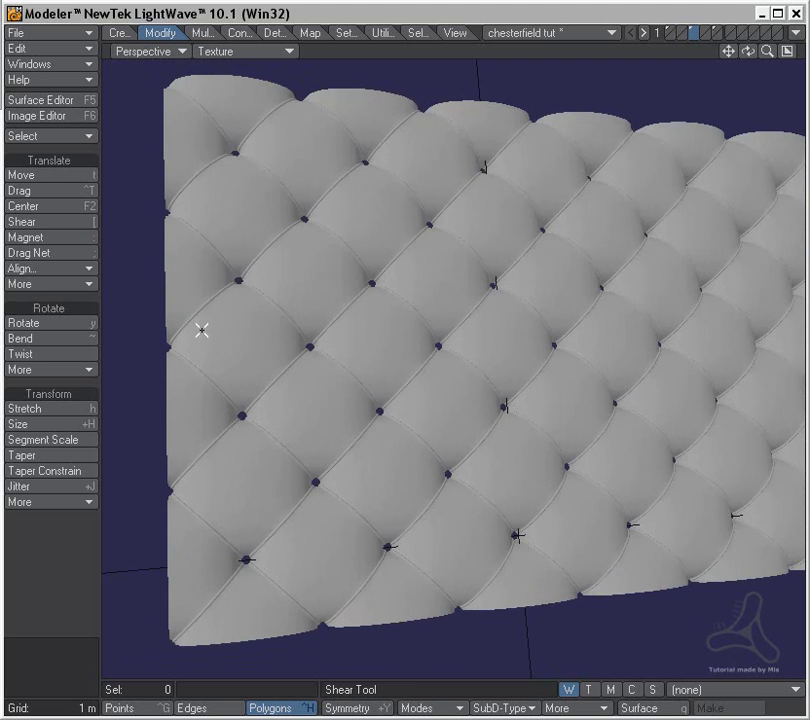
left_click_drag(346, 325, 360, 351, "alt")
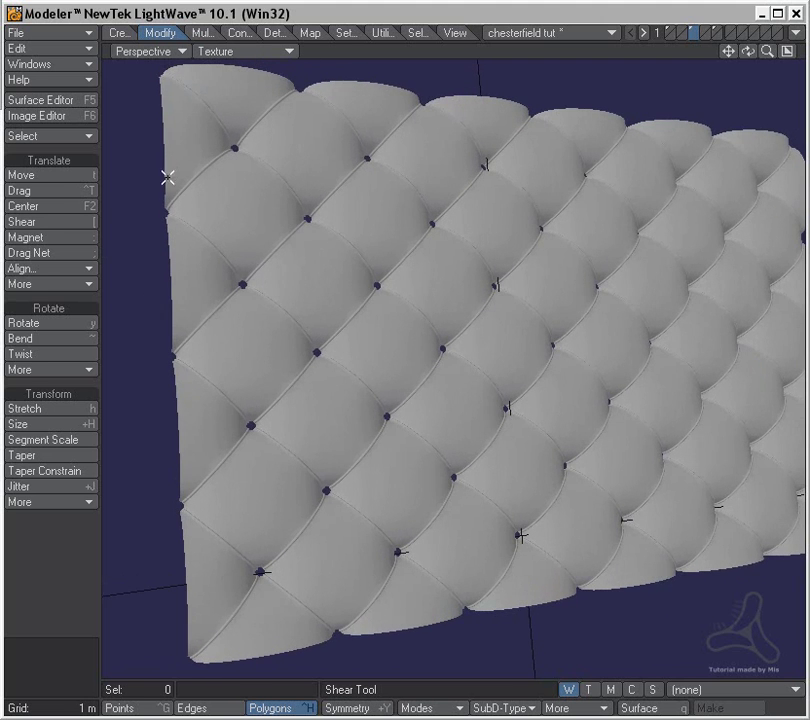
left_click_drag(511, 448, 560, 420, "alt")
left_click_drag(209, 384, 346, 389, "alt")
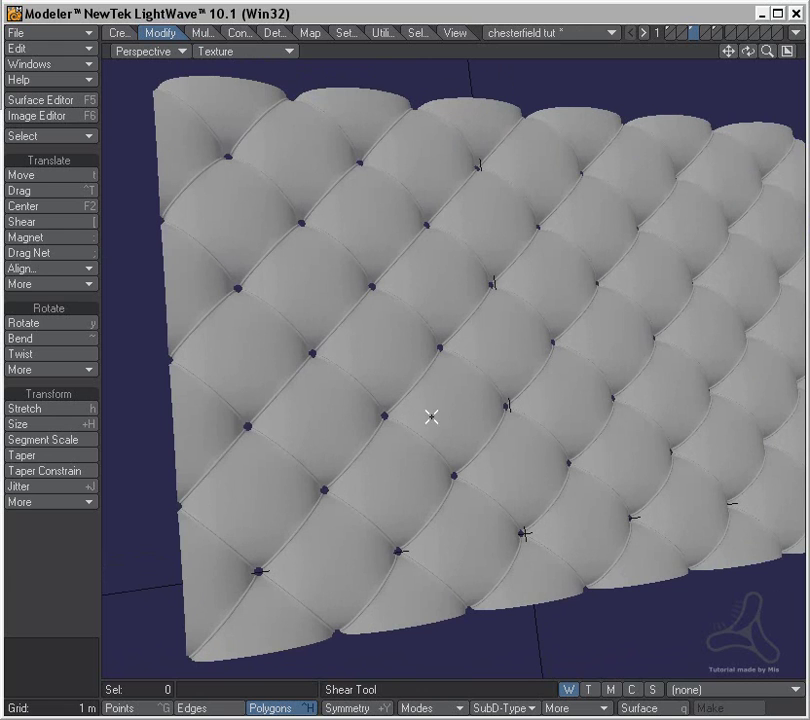
mouse_move(492, 372)
left_mouse_down("alt")
mouse_move(456, 385)
mouse_move(503, 378)
left_mouse_up("alt")
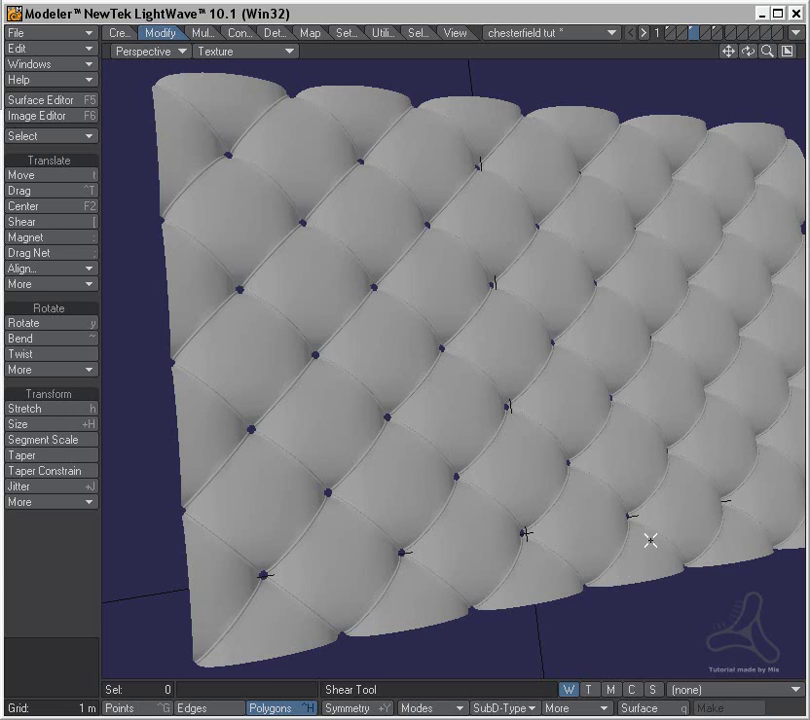
left_click_drag(602, 544, 237, 143, "alt")
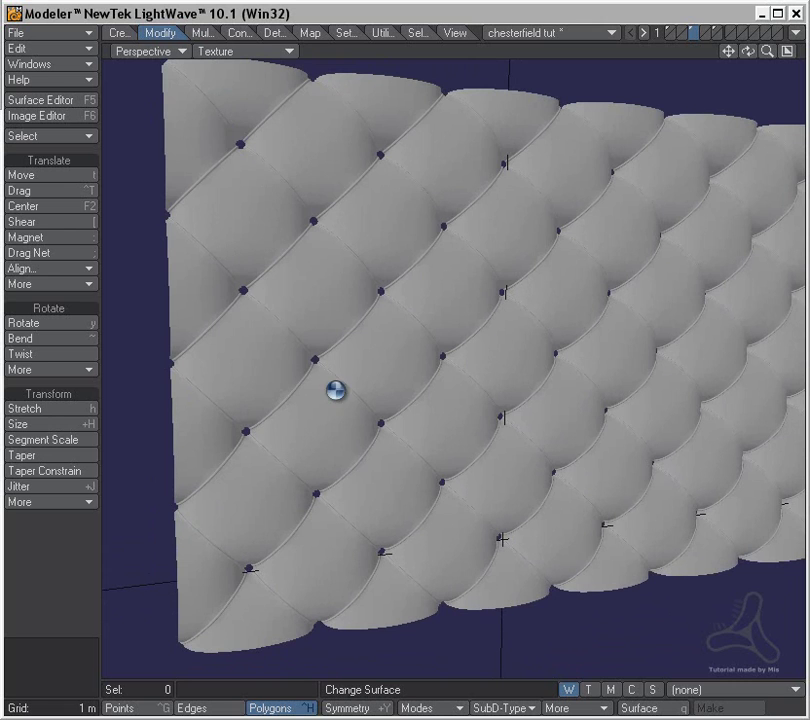
- Try stretching the whole tufted mesh along Z so the diamonds become elongated, and undo the stretch
key("0")
key("h")
key("a")
left_click_drag(318, 246, 318, 203, "ctrl")
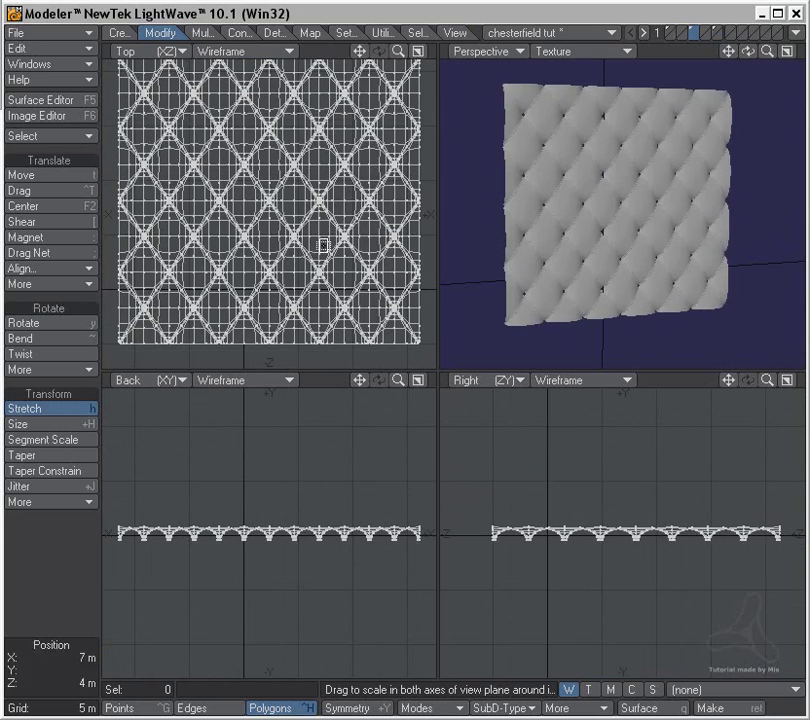
left_click_drag(570, 223, 656, 198, "ctrl+alt")
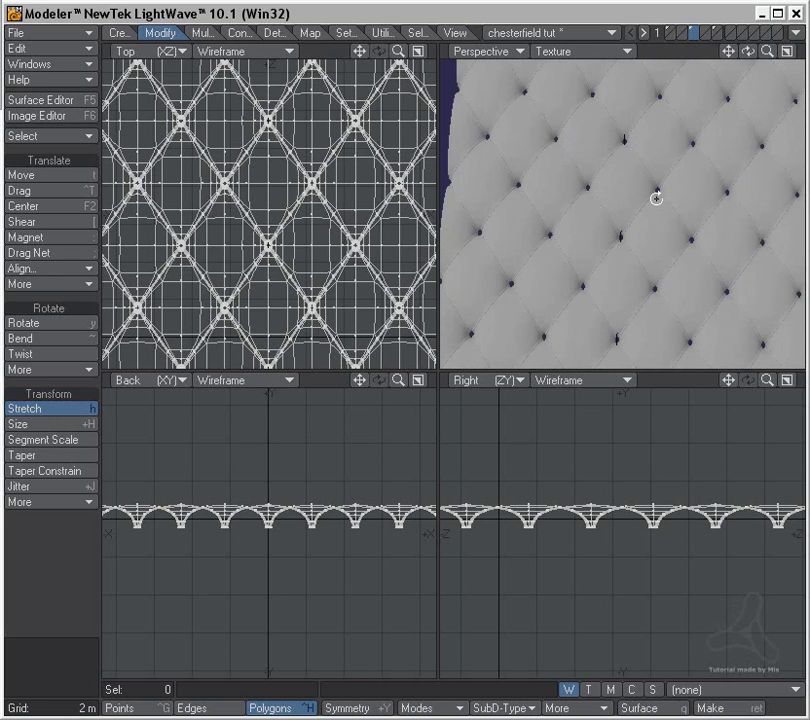
key("u")
left_click_drag(656, 198, 651, 289, "alt")
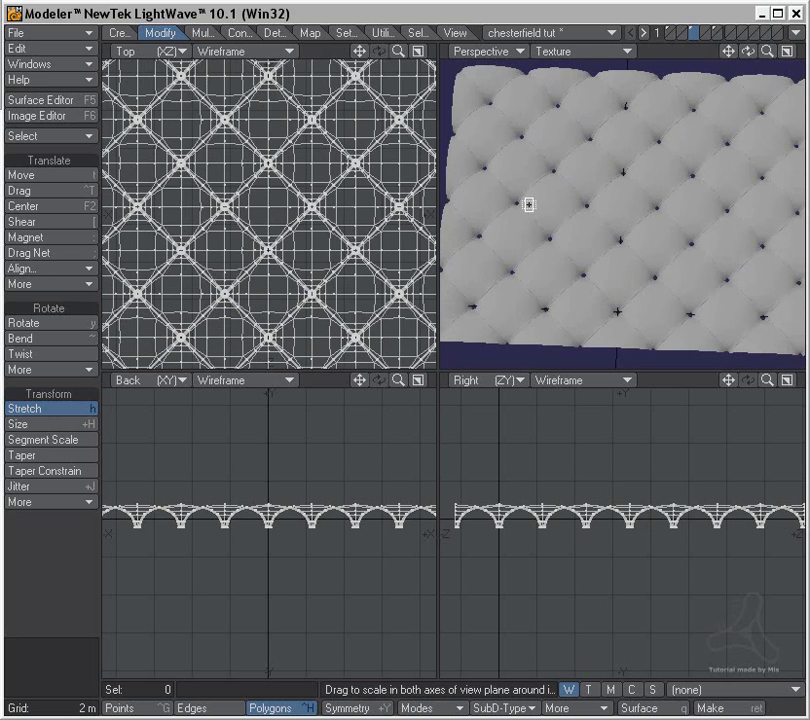
- Examine the square diamond pattern, the mesh's outer edge and the half button holes along it
left_click_drag(184, 224, 161, 173)
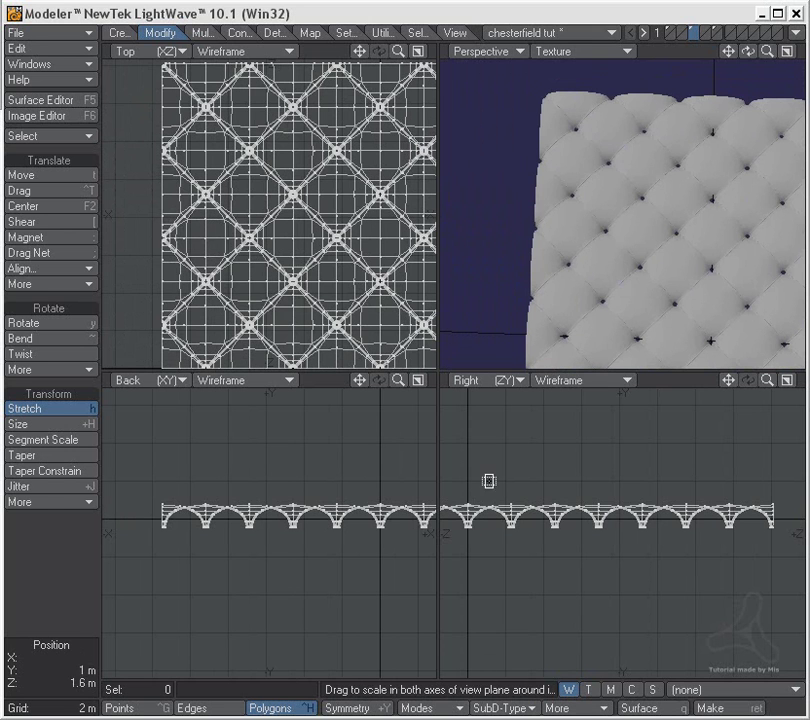
left_click_drag(166, 277, 336, 282, "ctrl+alt")
left_click_drag(268, 302, 293, 247, "alt")
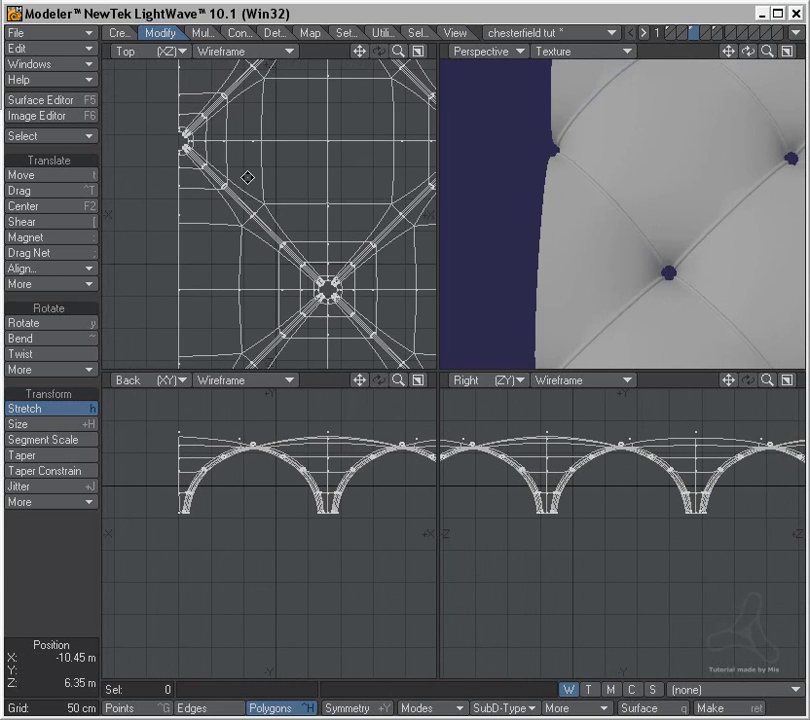
left_click_drag(293, 173, 206, 181, "ctrl+alt")
left_click_drag(292, 224, 253, 267, "alt")
left_click_drag(299, 120, 287, 196, "alt")
left_click_drag(371, 184, 302, 229, "alt")
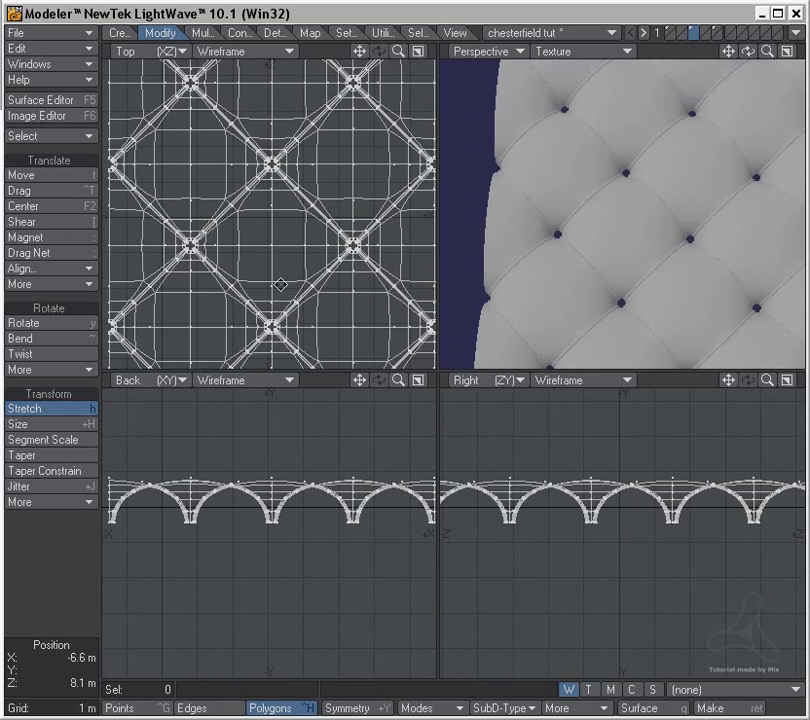
left_click_drag(280, 284, 393, 296, "alt")
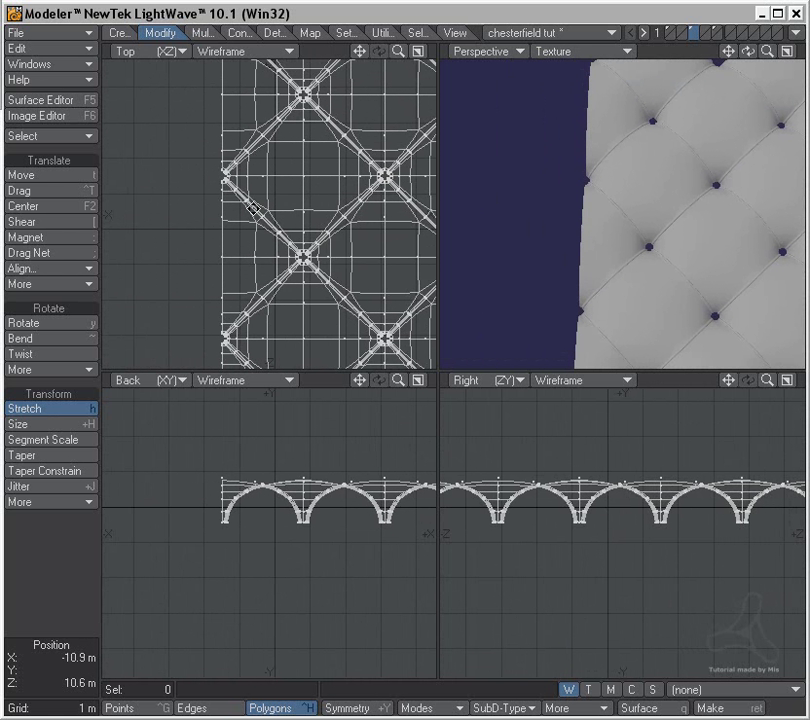
left_click_drag(226, 208, 288, 220, "alt")
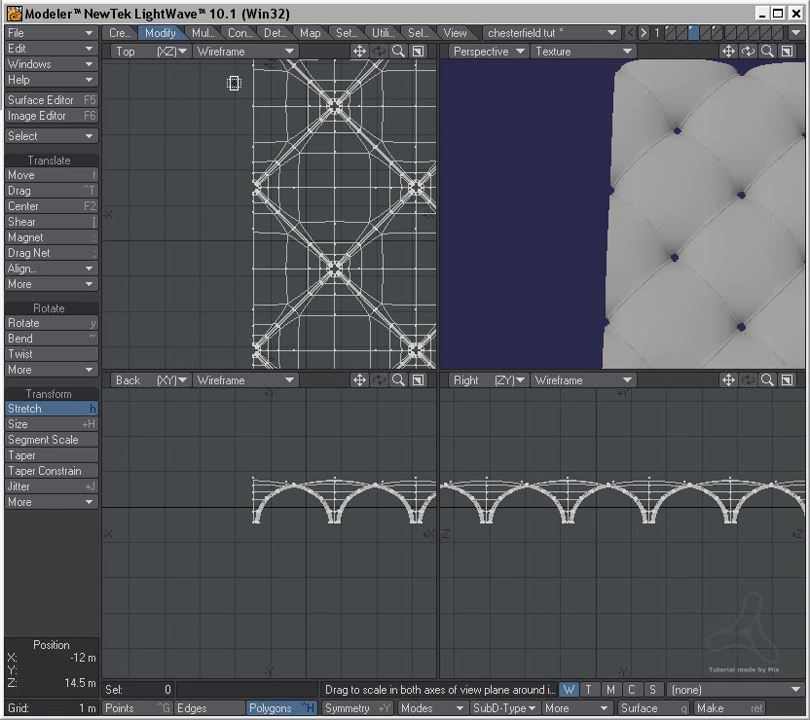
mouse_move(335, 277)
left_mouse_down("alt")
mouse_move(317, 238)
mouse_move(307, 163)
mouse_move(316, 136)
mouse_move(322, 213)
mouse_move(337, 174)
mouse_move(333, 300)
left_mouse_up("alt")
mouse_move(348, 233)
left_mouse_down("alt")
mouse_move(340, 315)
mouse_move(358, 300)
left_mouse_up("alt")
- Turn off subdivision smoothing for the mesh and drop the Stretch tool
key("Tab")
mouse_move(352, 352)
left_mouse_down("alt")
mouse_move(347, 295)
mouse_move(315, 271)
mouse_move(322, 251)
mouse_move(282, 286)
left_mouse_up("alt")
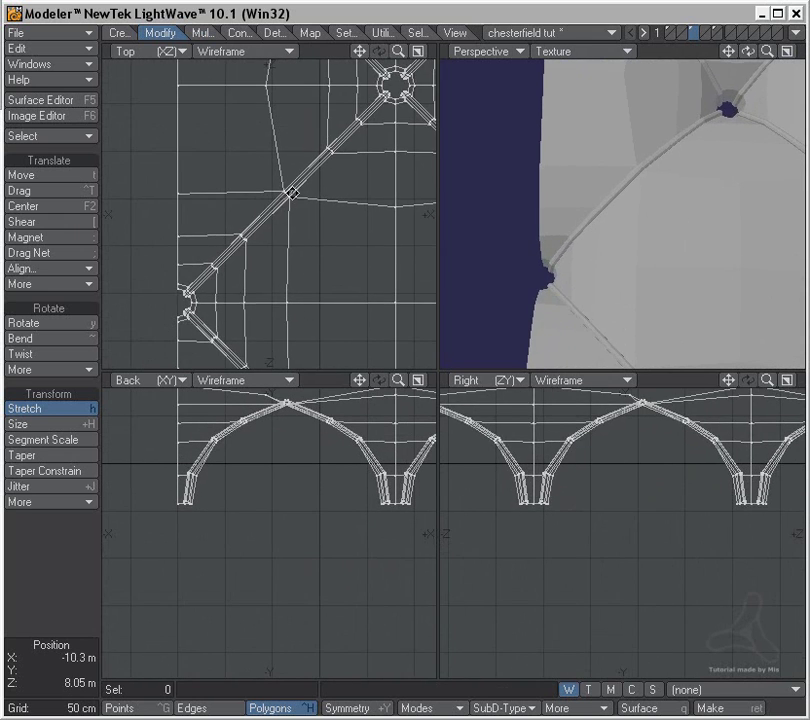
left_click_drag(282, 204, 264, 362, "alt")
left_click_drag(301, 262, 298, 343, "alt")
key("space")
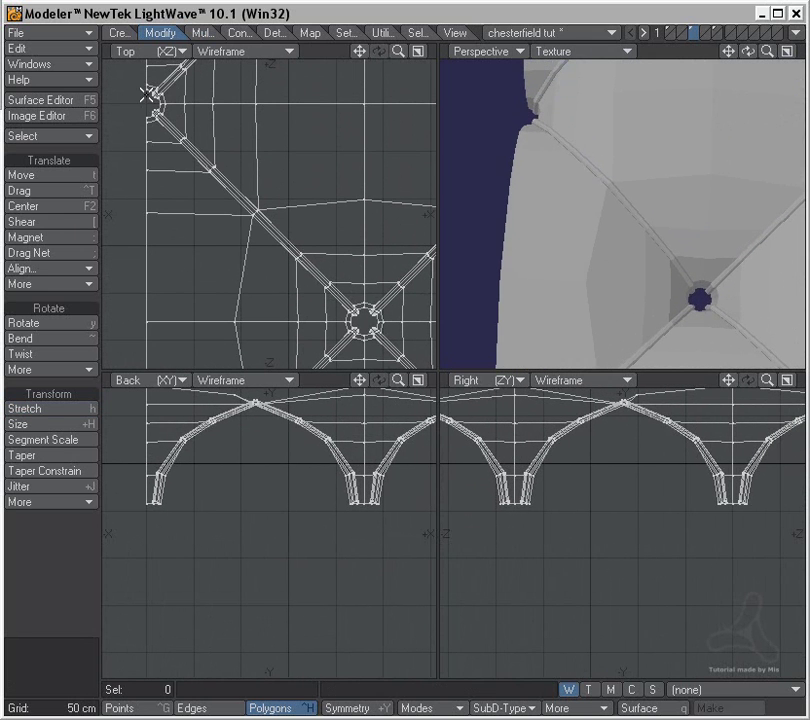
- Maximize the top view and lasso-select the square patch of polygons around one diagonal seam between two neighbouring button holes
key("0")
left_click_drag(490, 371, 566, 392, "ctrl+alt")
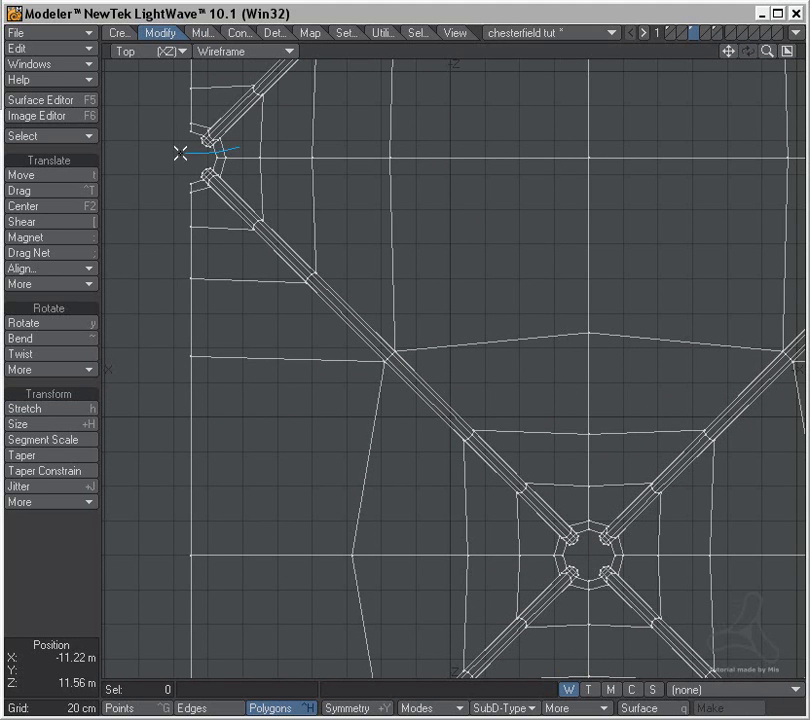
mouse_move(166, 558)
left_mouse_down()
mouse_move(436, 607)
mouse_move(522, 582)
left_mouse_up()
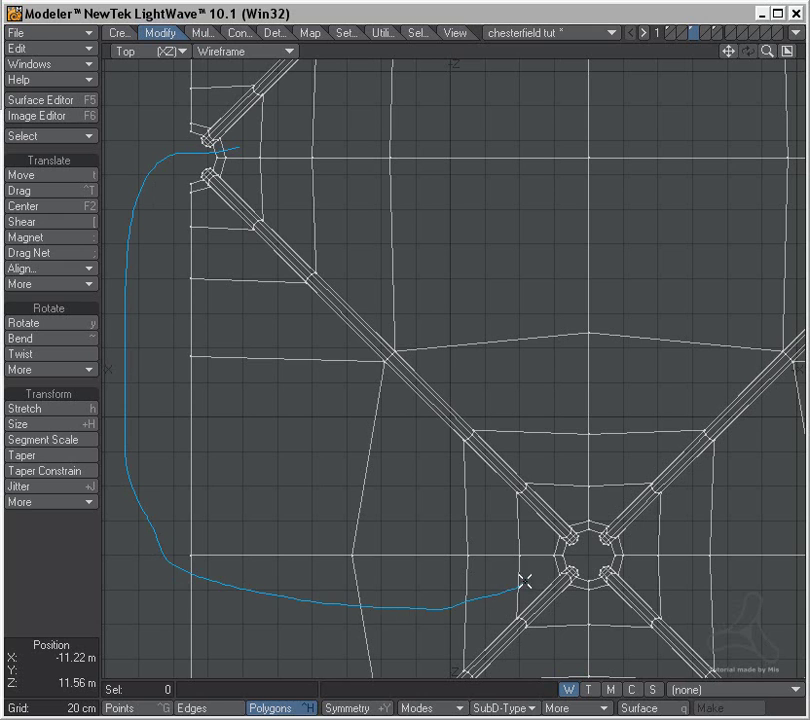
mouse_move(594, 515)
left_mouse_down()
mouse_move(633, 241)
mouse_move(592, 135)
left_mouse_up()
right_click_drag(537, 136, 540, 140)
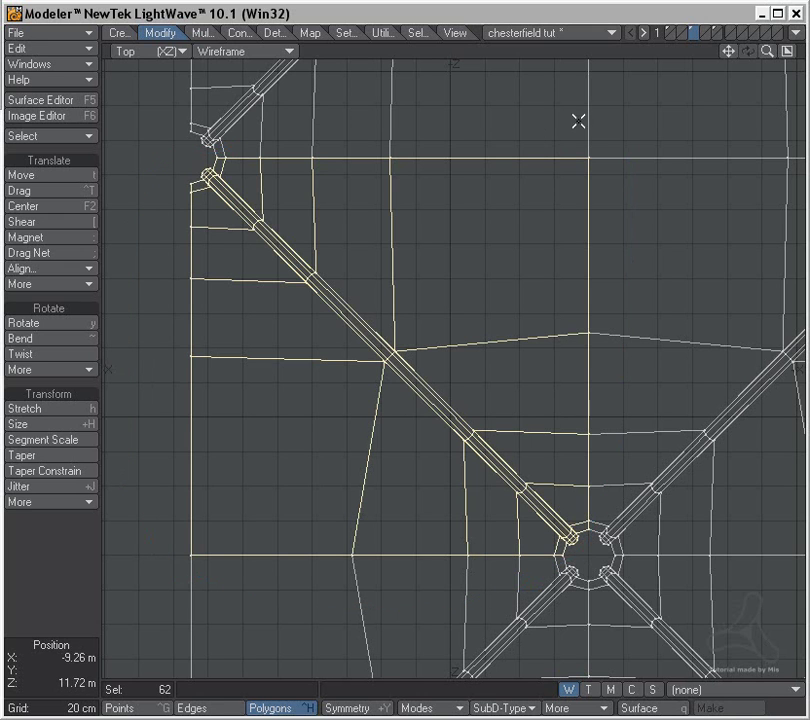
- Paste a copy of the selected patch into the next empty layer and show the original mesh as the background layer
left_click(705, 29)
key("v")
left_click(692, 38)
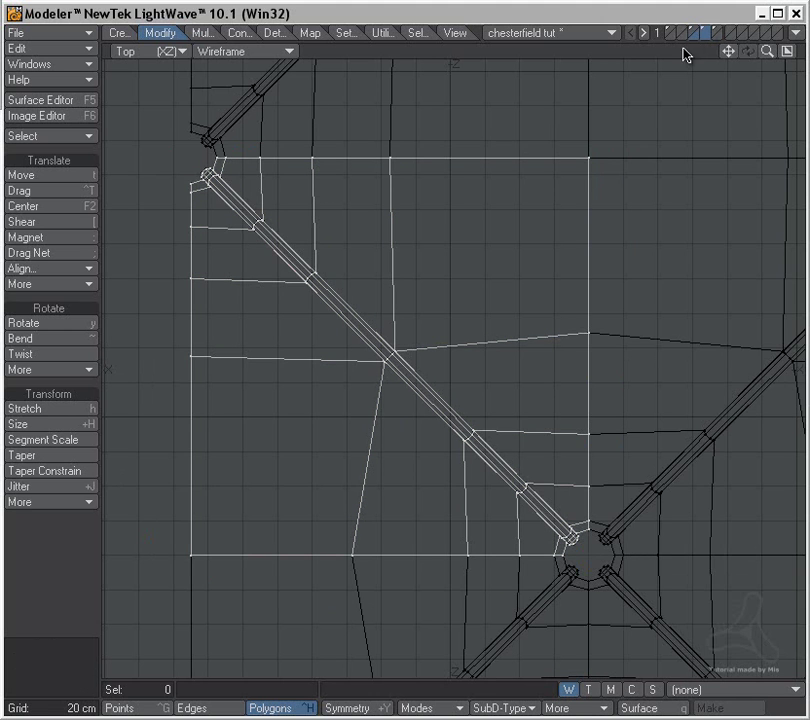
- Rotate the copied patch by -135° in the top view around its corner at X -11.5 m, Z 11.5 m
scroll(236, 168, "down", 2)
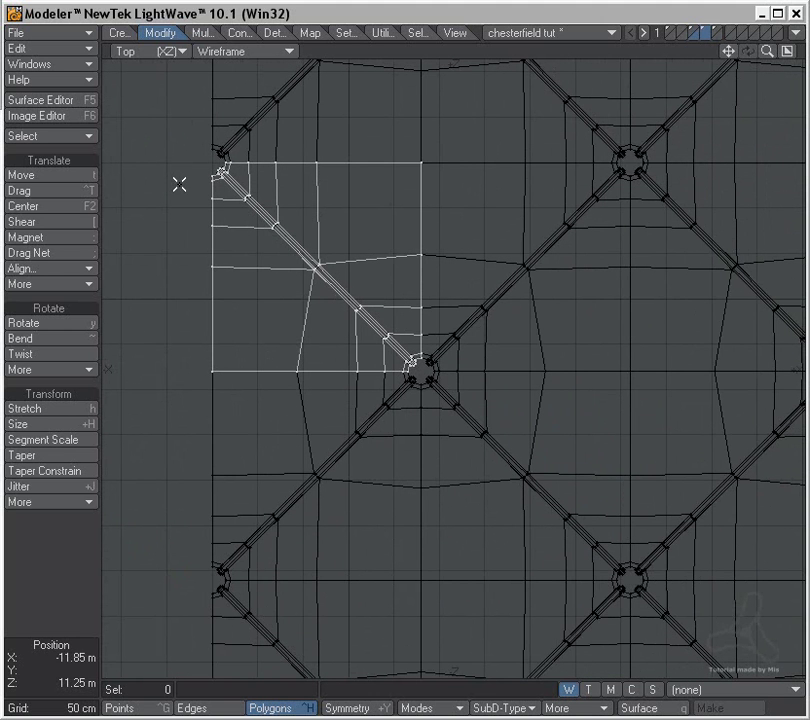
key("y")
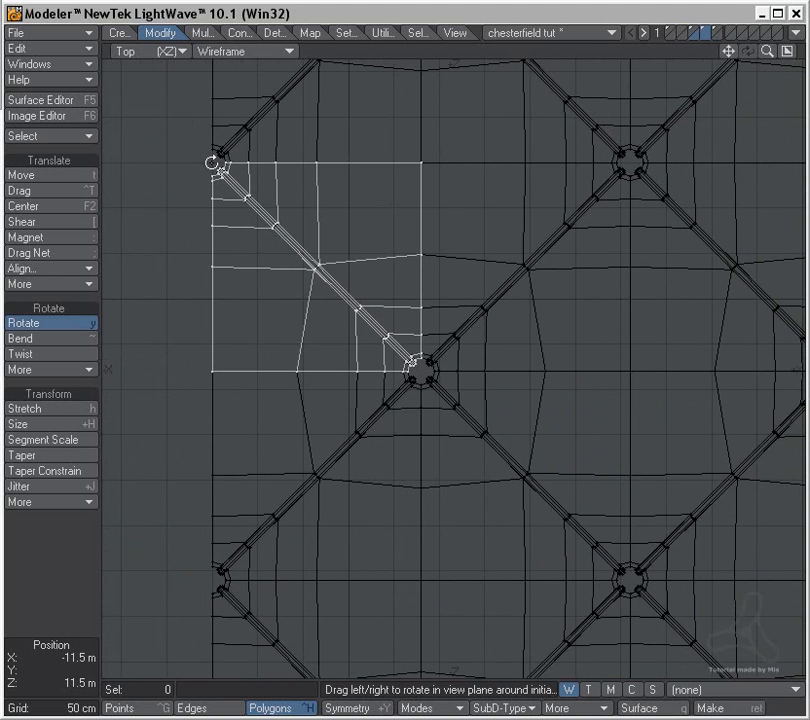
left_click_drag(212, 162, 437, 166)
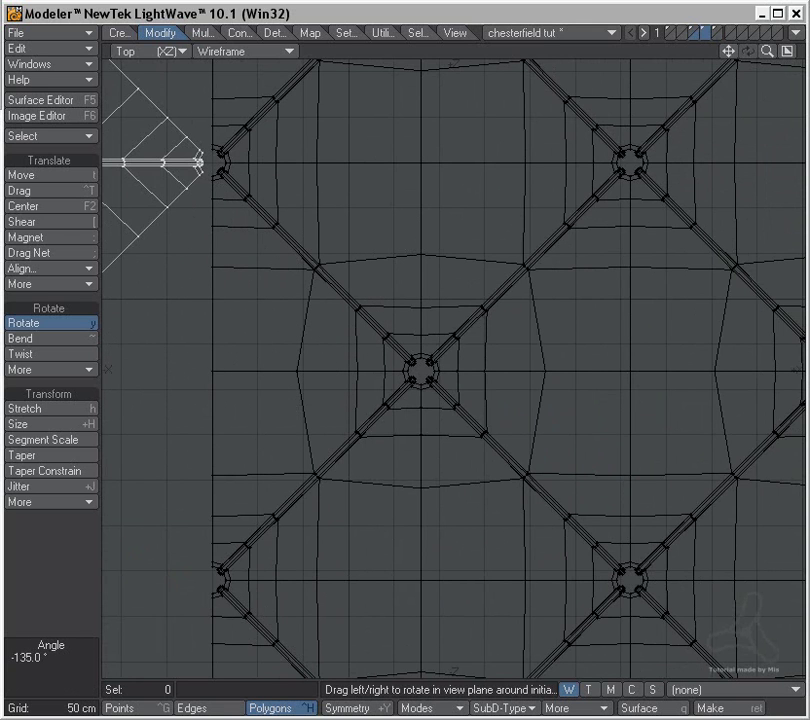
left_click_drag(233, 192, 562, 269, "alt")
left_click_drag(550, 308, 525, 334, "ctrl+alt")
left_click_drag(512, 399, 411, 363, "alt")
left_click_drag(439, 414, 418, 361, "alt")
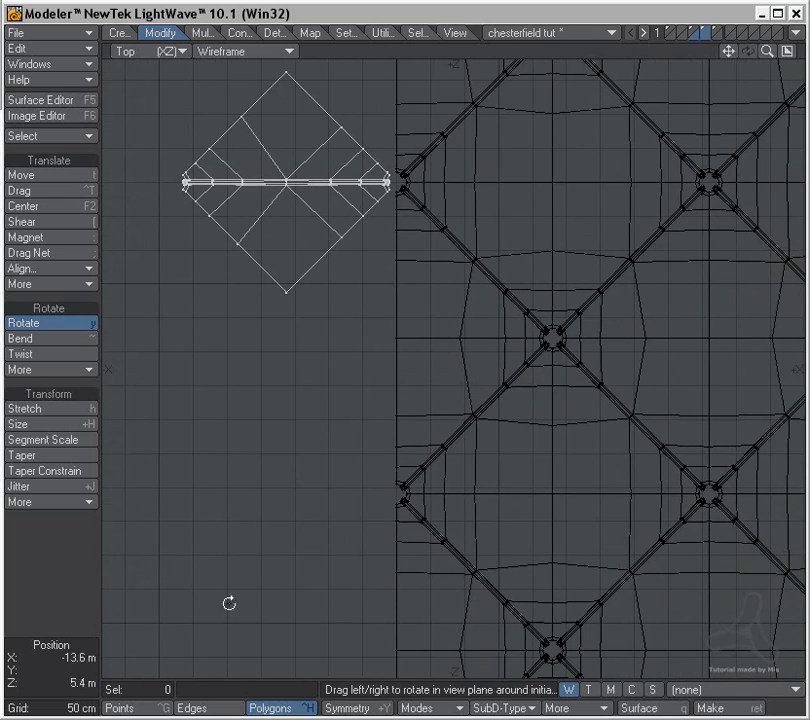
left_click(58, 598)
- Select the loop of polygons along the middle of the patch's seam and split it lengthwise with a new centre edge
left_click_drag(381, 164, 472, 207, "ctrl+alt")
left_click_drag(467, 209, 522, 221, "alt")
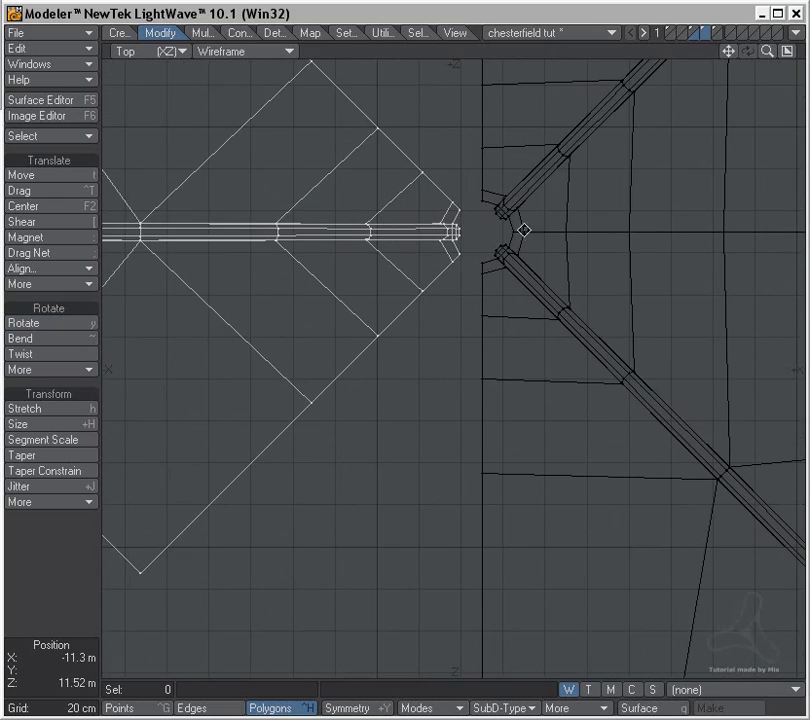
left_click_drag(343, 228, 465, 240, "ctrl+alt")
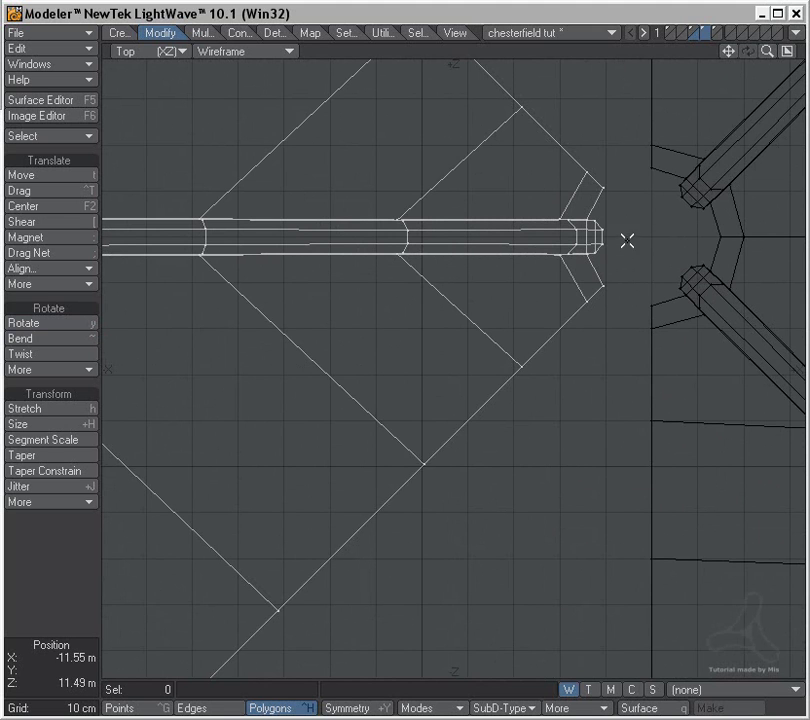
left_click_drag(611, 262, 528, 268, "ctrl+alt")
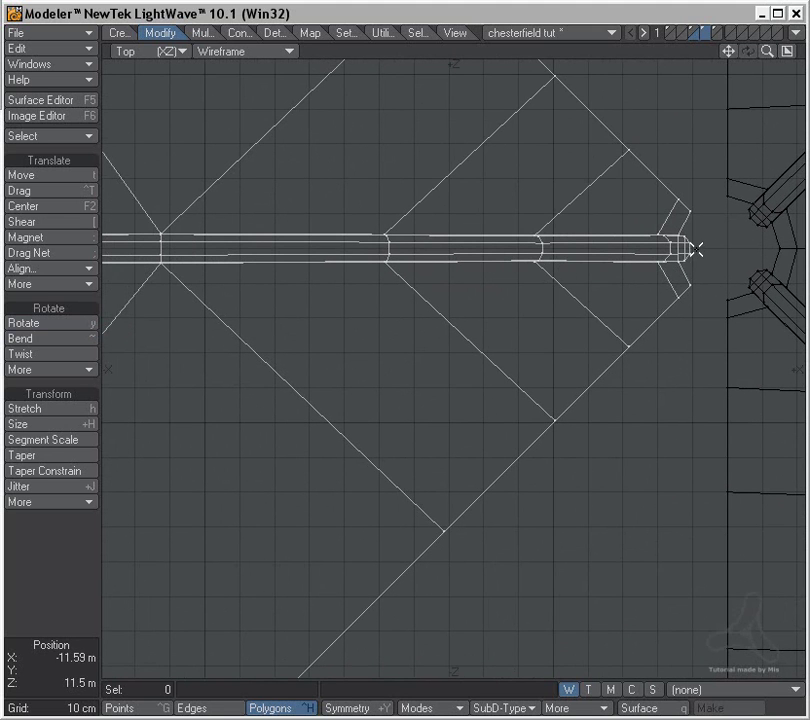
left_click(541, 248)
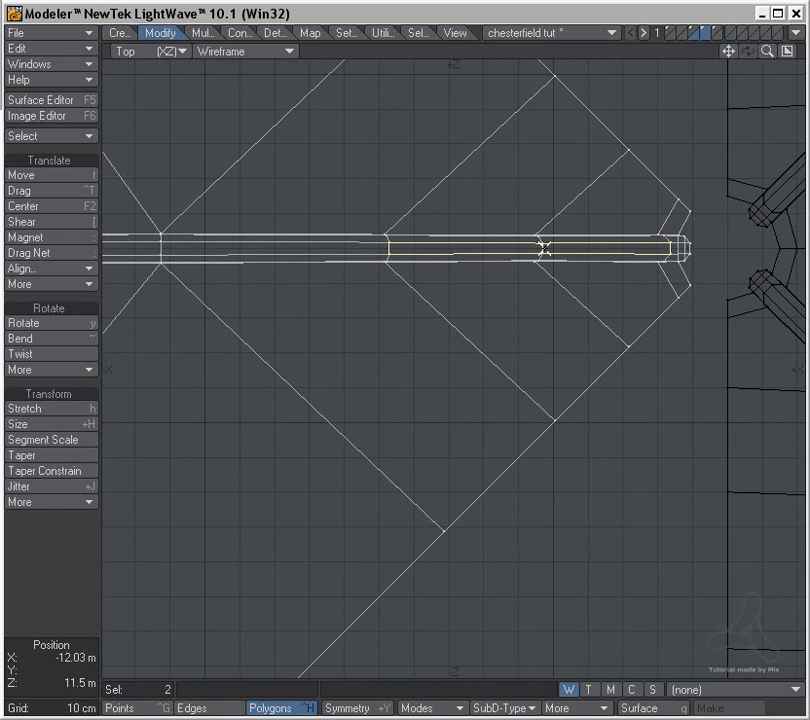
left_click(90, 136)
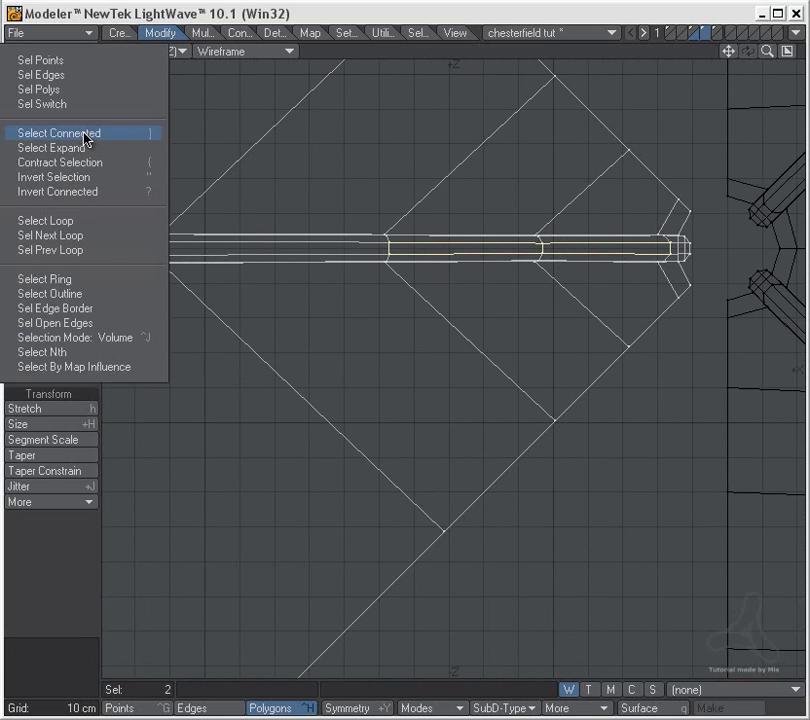
left_click(103, 222)
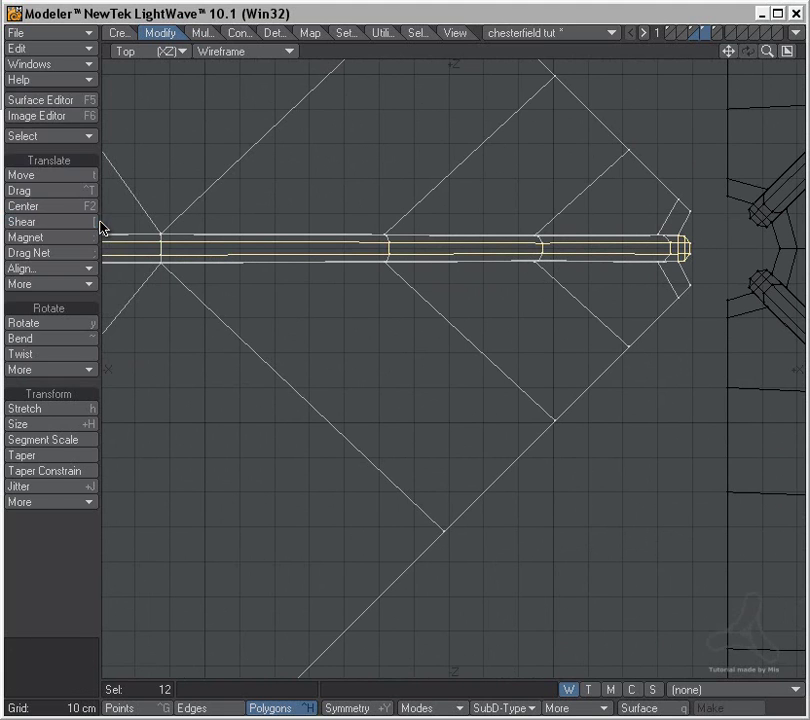
left_click(281, 270)
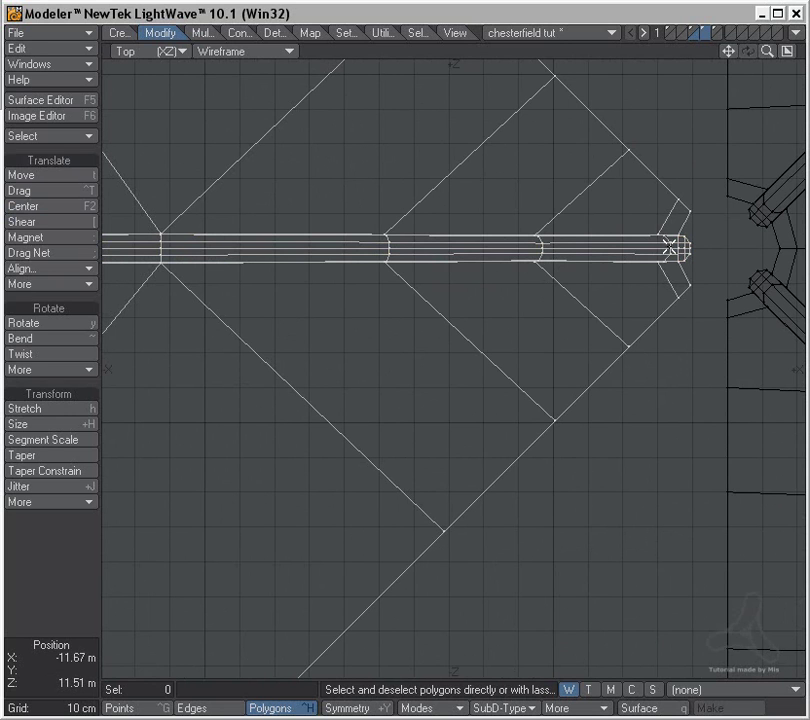
- Select all polygons of the patch above the new centre edge, including the thin seam strips and end polygons, and delete them
scroll(689, 253, "up", 2)
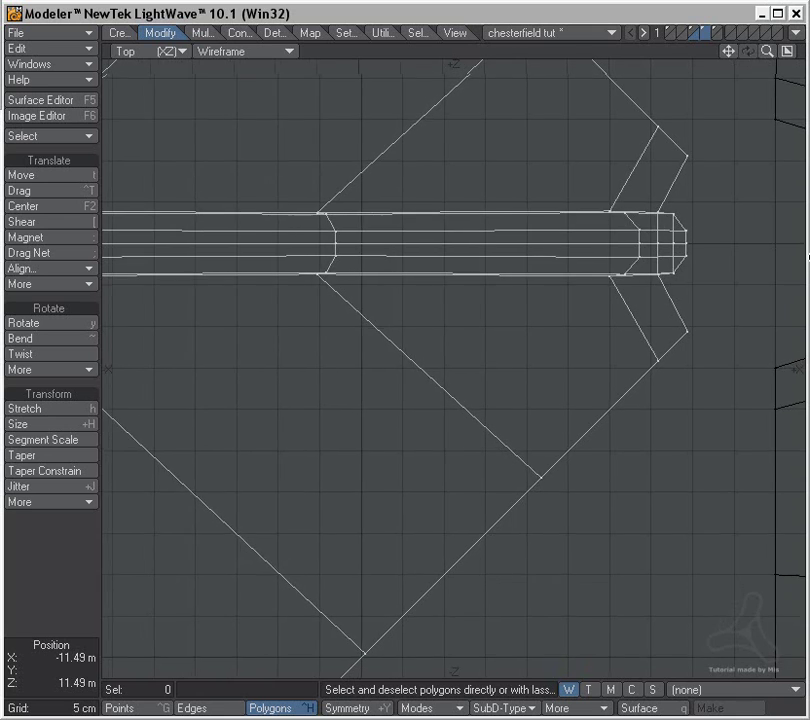
scroll(580, 284, "down", 3)
scroll(363, 270, "up", 1)
scroll(363, 270, "down", 4)
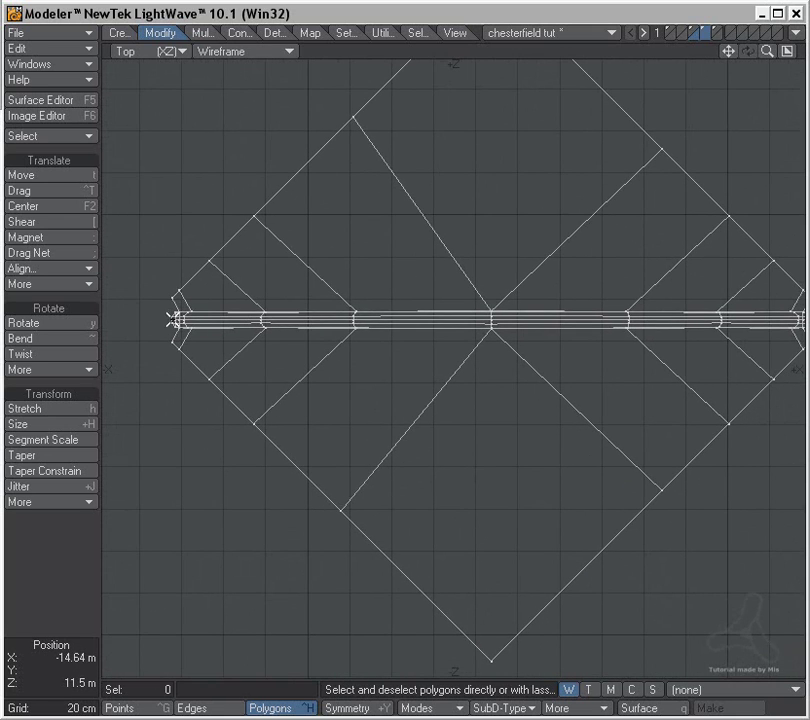
mouse_move(172, 320)
left_mouse_down()
mouse_move(199, 186)
mouse_move(280, 60)
left_mouse_up()
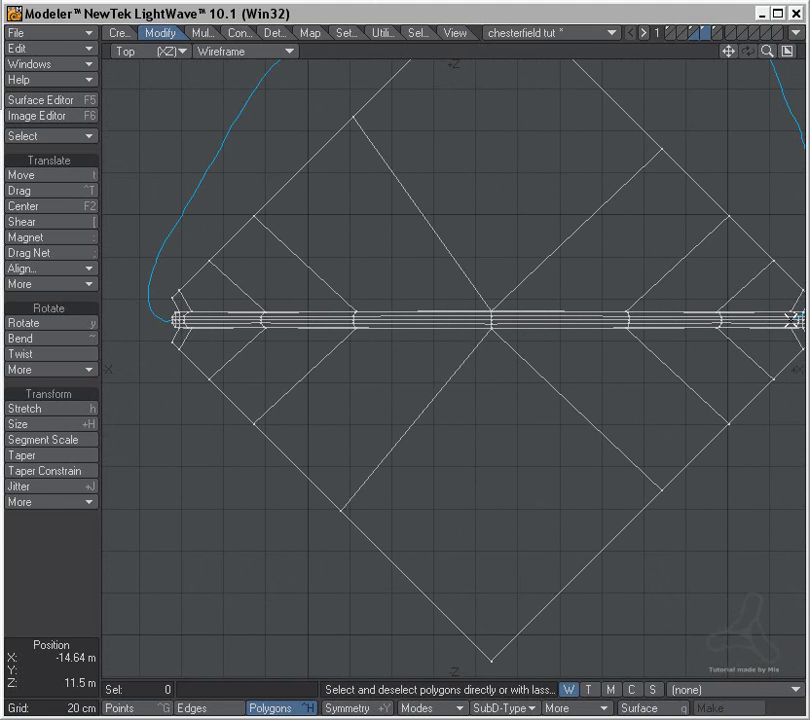
right_click_drag(791, 320, 787, 321)
left_click_drag(770, 322, 566, 332, "alt")
left_click_drag(490, 309, 745, 310, "ctrl+alt")
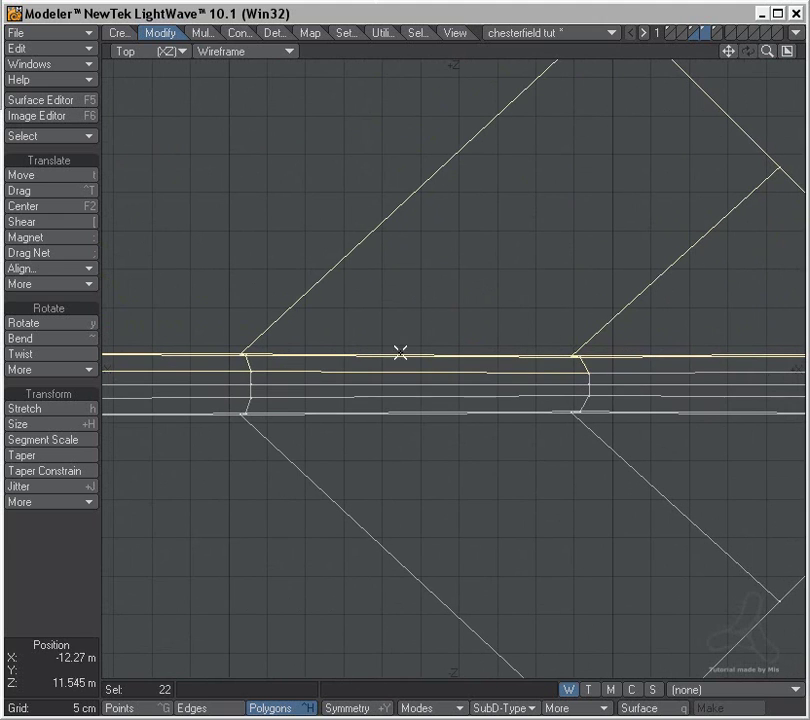
mouse_move(370, 374)
left_mouse_down()
mouse_move(333, 360)
mouse_move(237, 369)
left_mouse_up()
left_click_drag(628, 363, 628, 378, "shift")
left_click_drag(579, 345, 221, 313, "alt")
left_click_drag(518, 330, 520, 341, "shift")
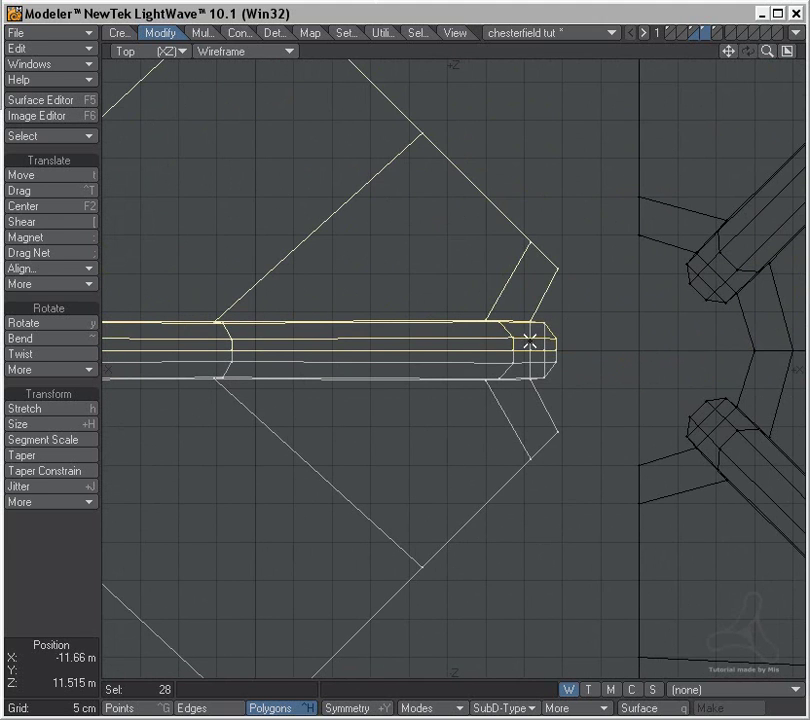
key("a")
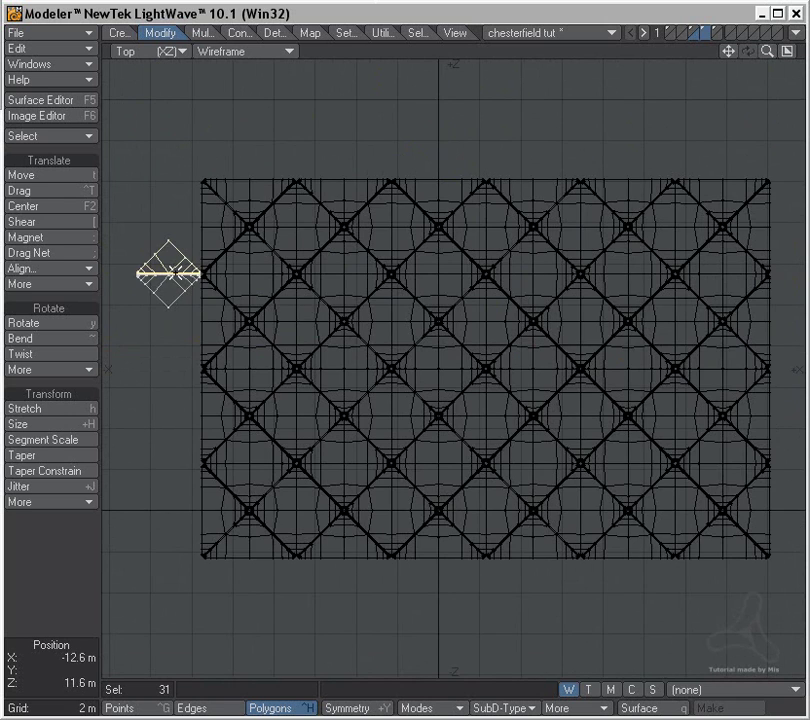
key("shift+a")
left_click_drag(621, 297, 611, 298, "ctrl+alt")
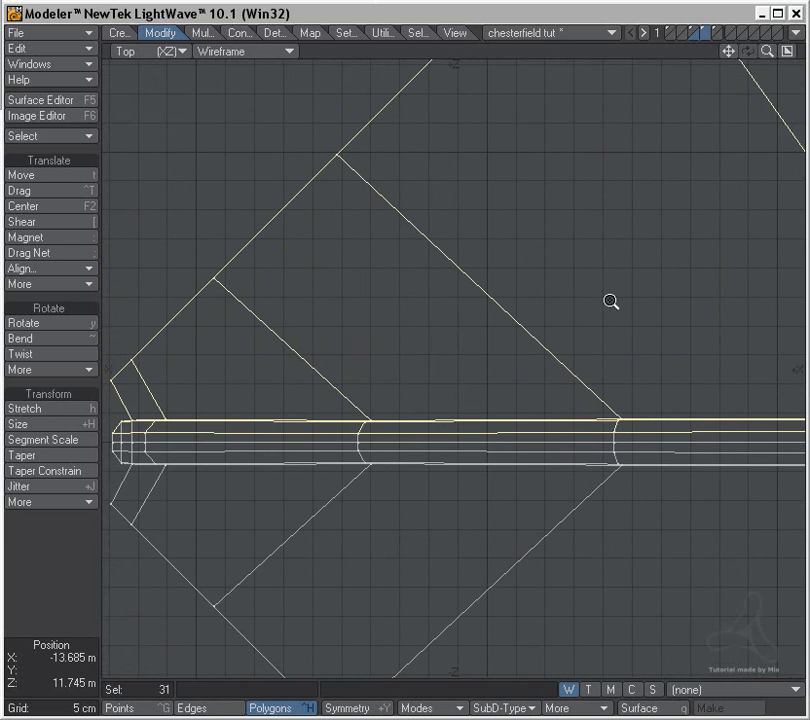
left_click_drag(634, 436, 587, 431)
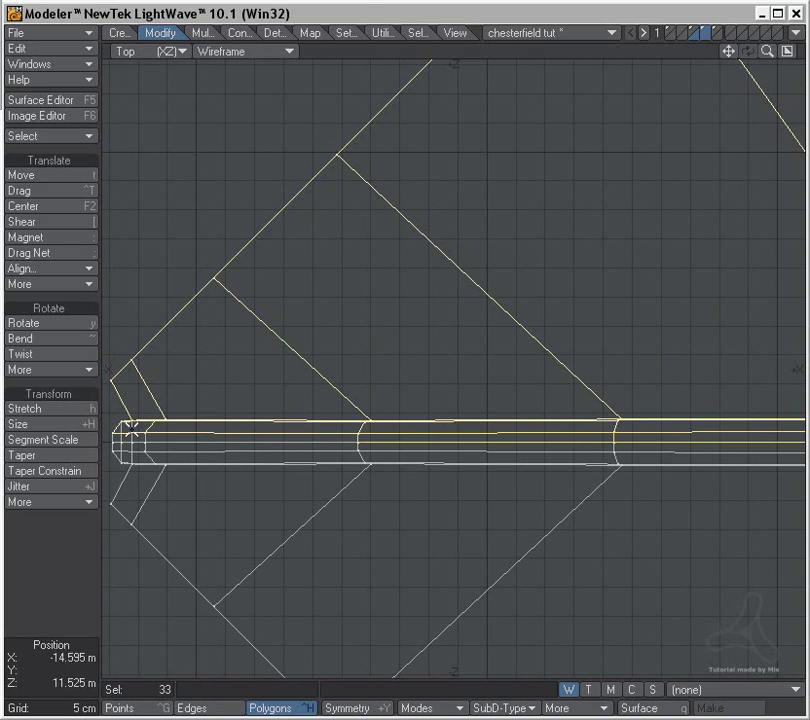
left_click_drag(108, 434, 148, 433)
key("Delete")
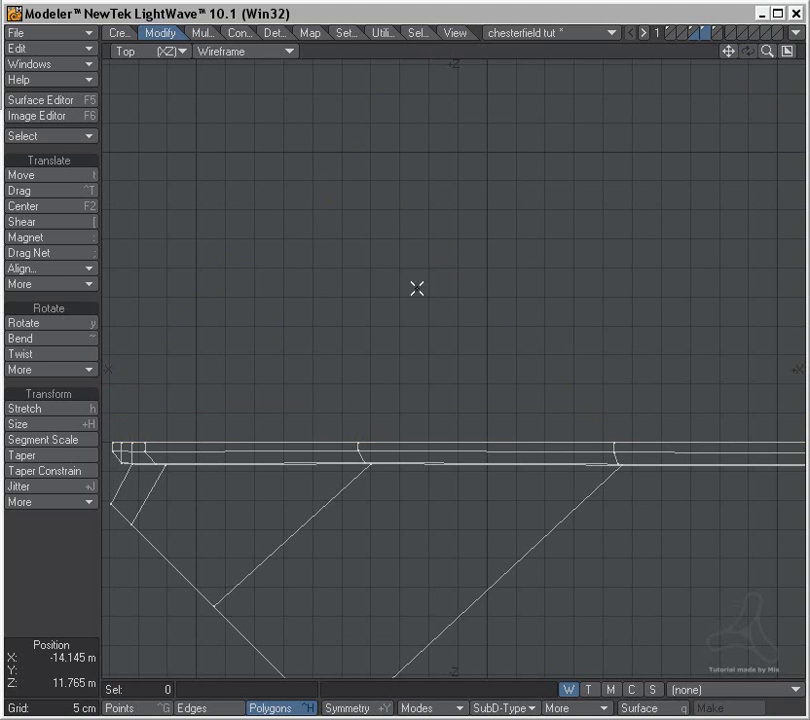
- Mirror the remaining half patch in the top view across a horizontal plane at Z 9.2 m
mouse_move(611, 407)
left_mouse_down("ctrl+alt")
mouse_move(595, 445)
mouse_move(260, 308)
left_mouse_up("ctrl+alt")
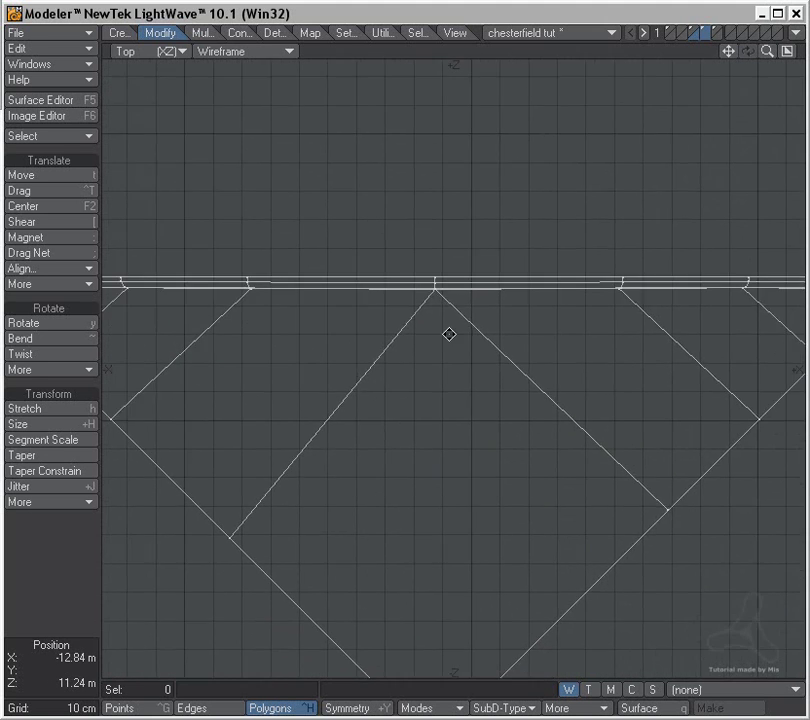
left_click_drag(541, 358, 300, 311, "alt+shift")
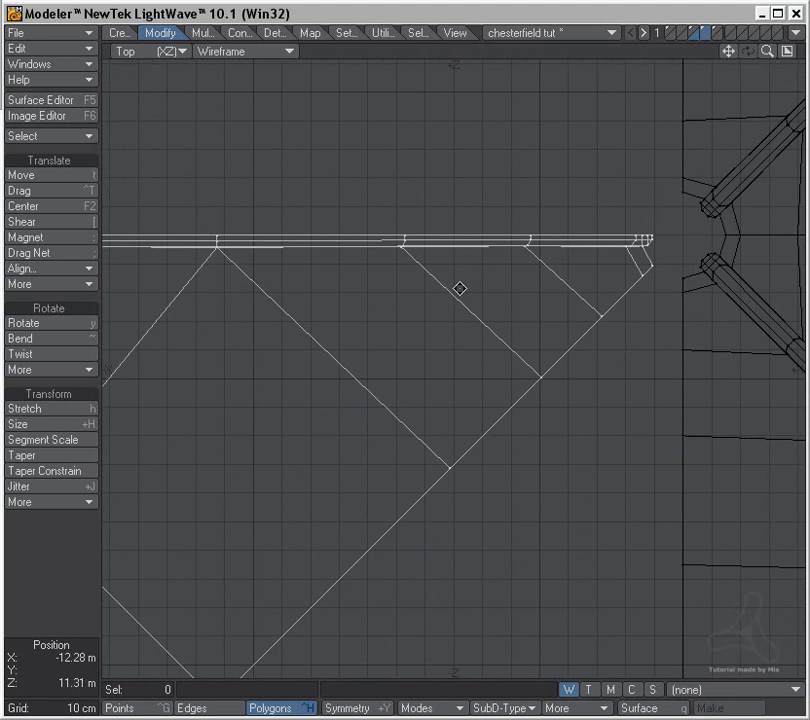
left_click_drag(503, 218, 434, 215, "ctrl+alt")
left_click_drag(434, 269, 716, 289, "ctrl+alt")
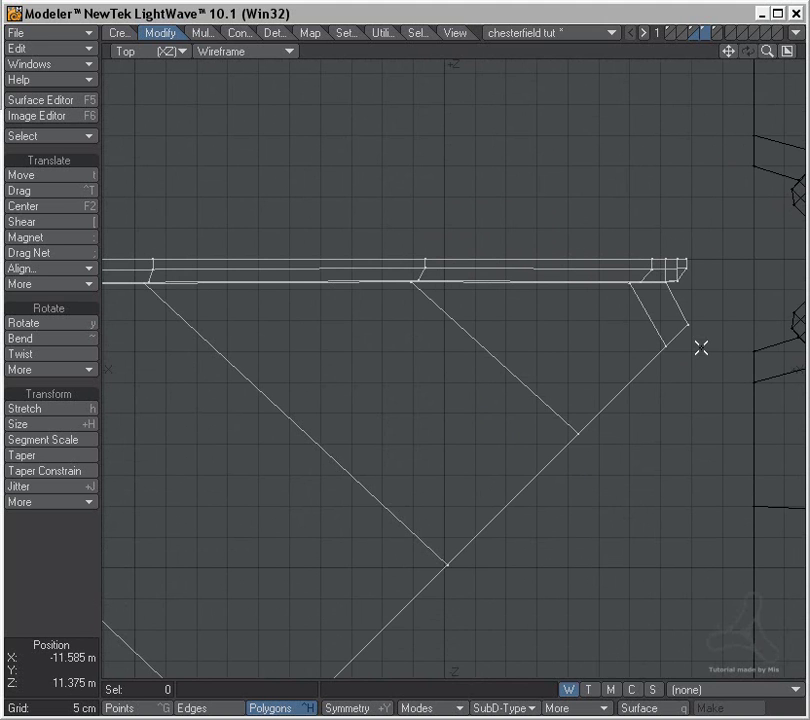
left_click_drag(721, 342, 541, 304, "ctrl+alt")
key("shift+v")
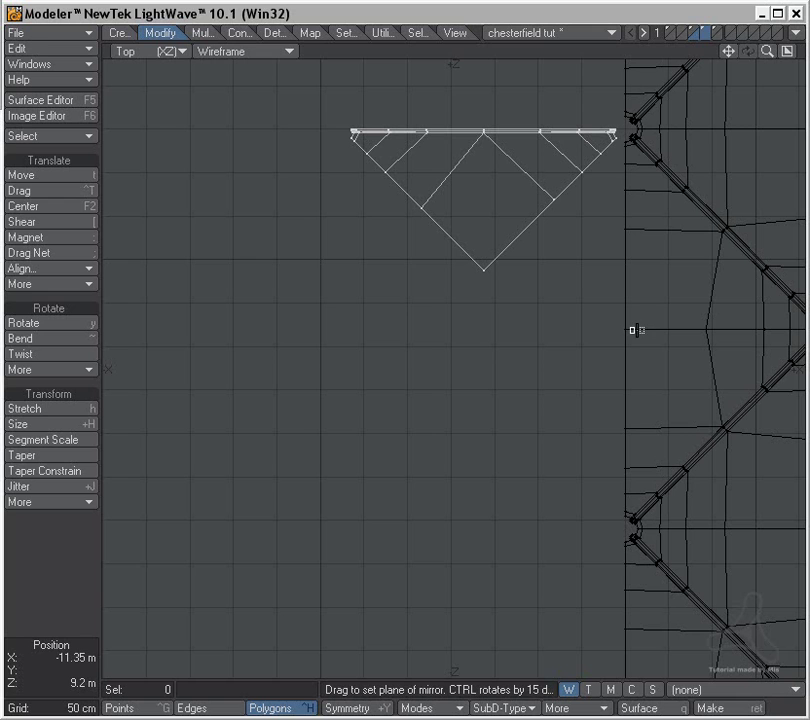
left_click_drag(633, 329, 658, 329)
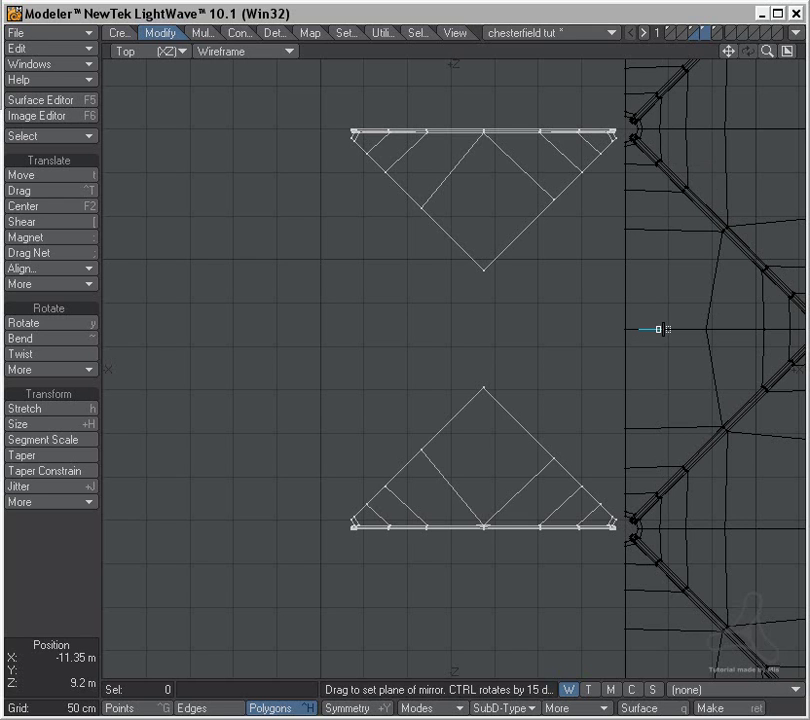
key("space")
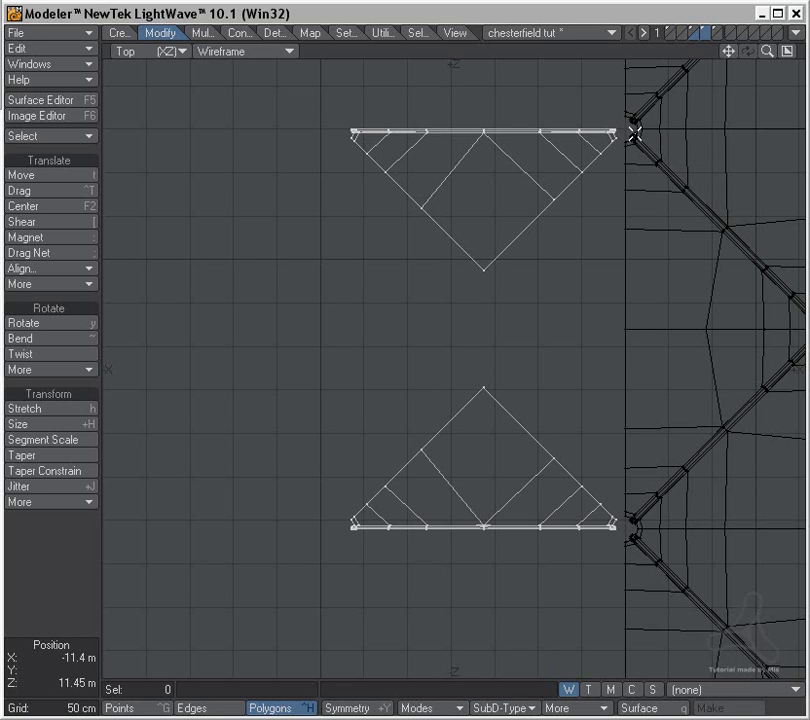
- Cut both half patches and paste them into the layer of the original upholstery mesh
key("ctrl+x")
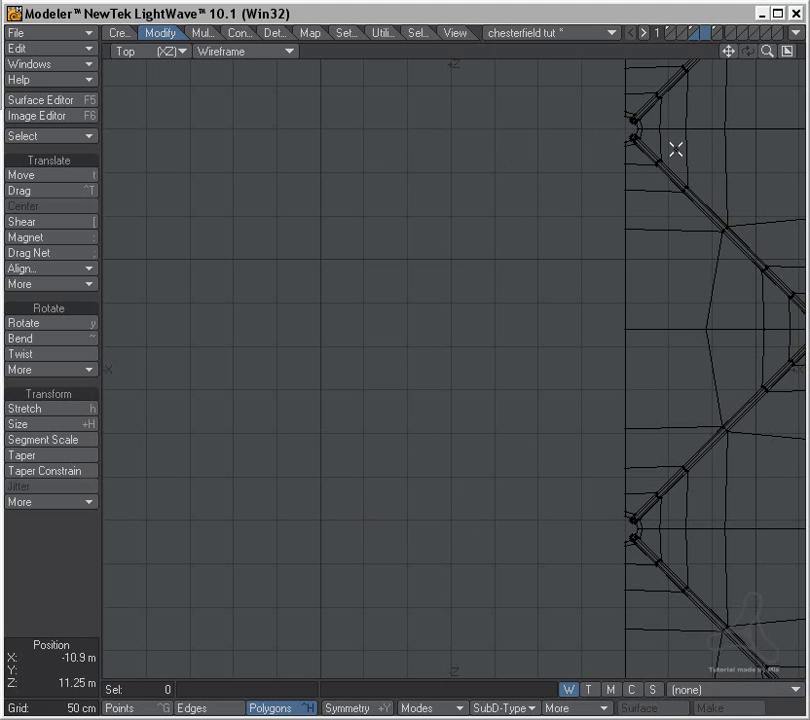
left_click(697, 33)
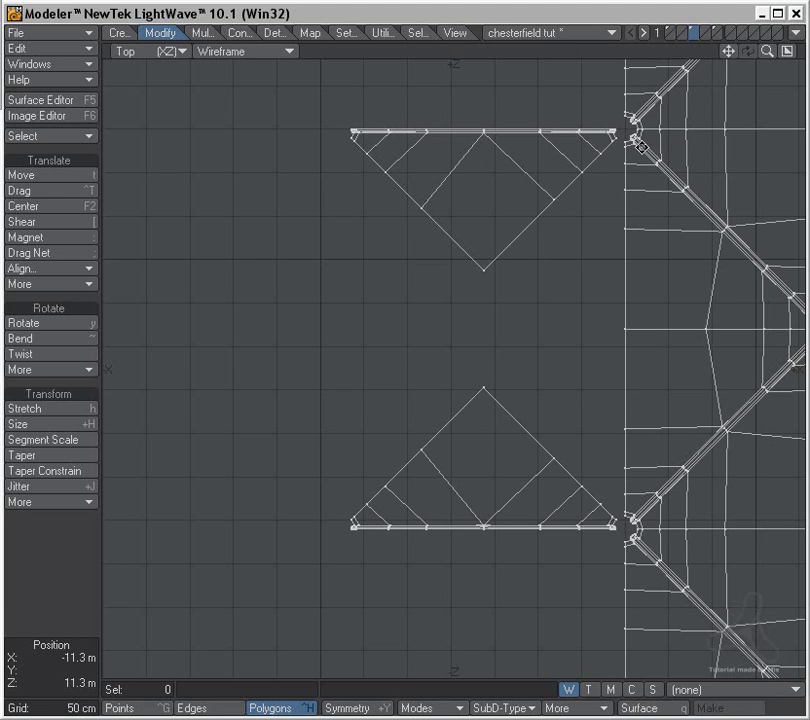
scroll(659, 153, "up", 5)
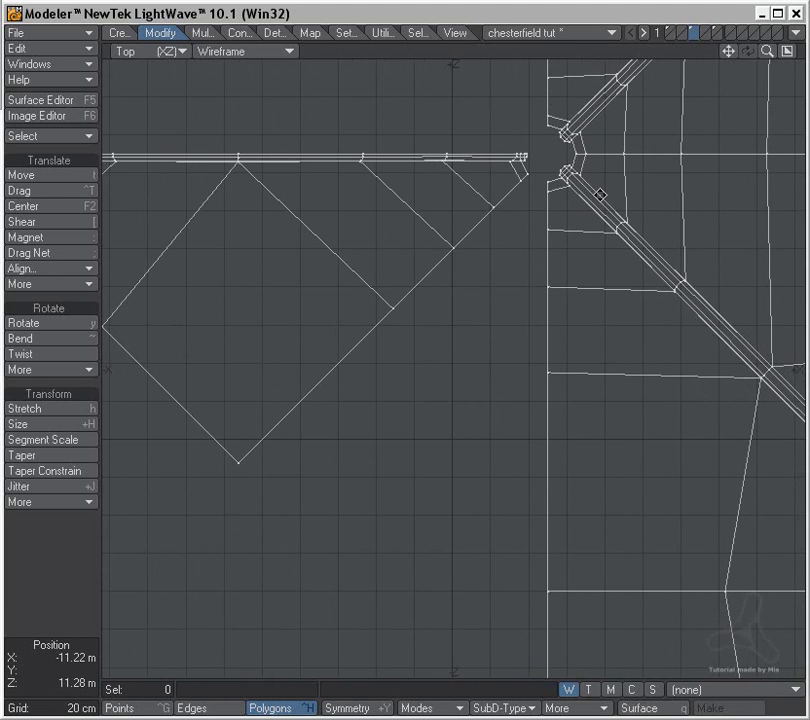
scroll(600, 194, "down", 5)
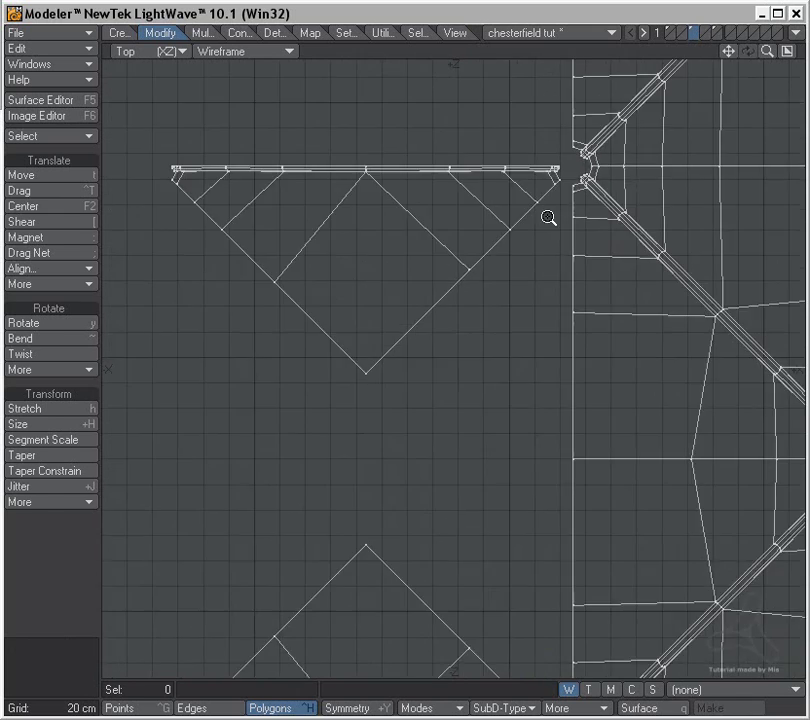
left_click_drag(500, 371, 398, 353, "alt+shift")
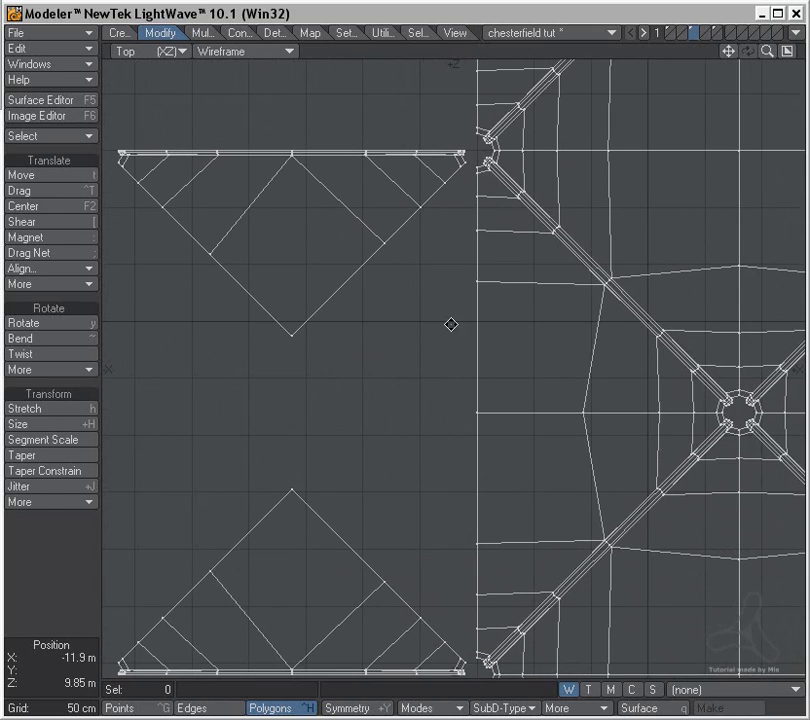
scroll(490, 180, "up", 4)
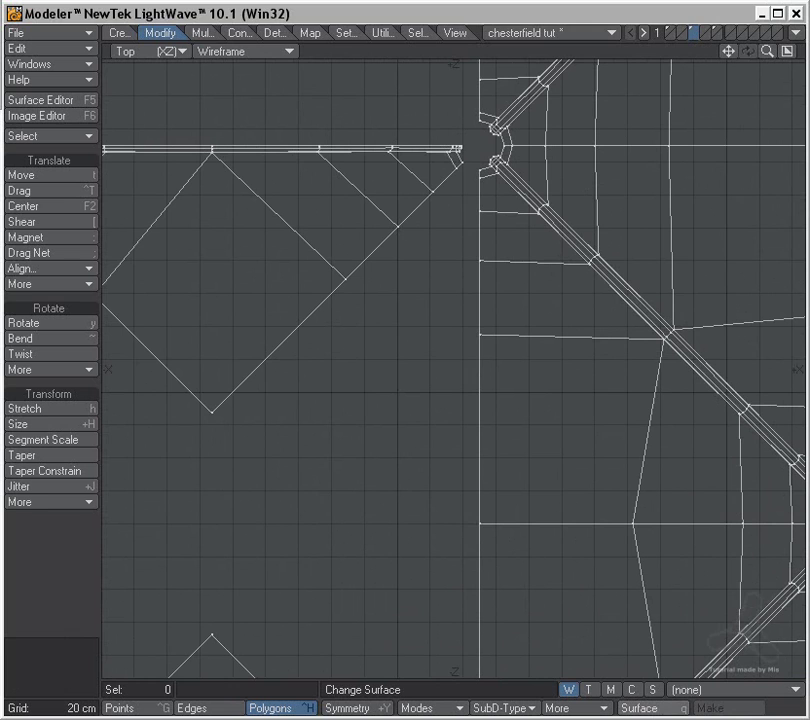
scroll(600, 157, "up", 2)
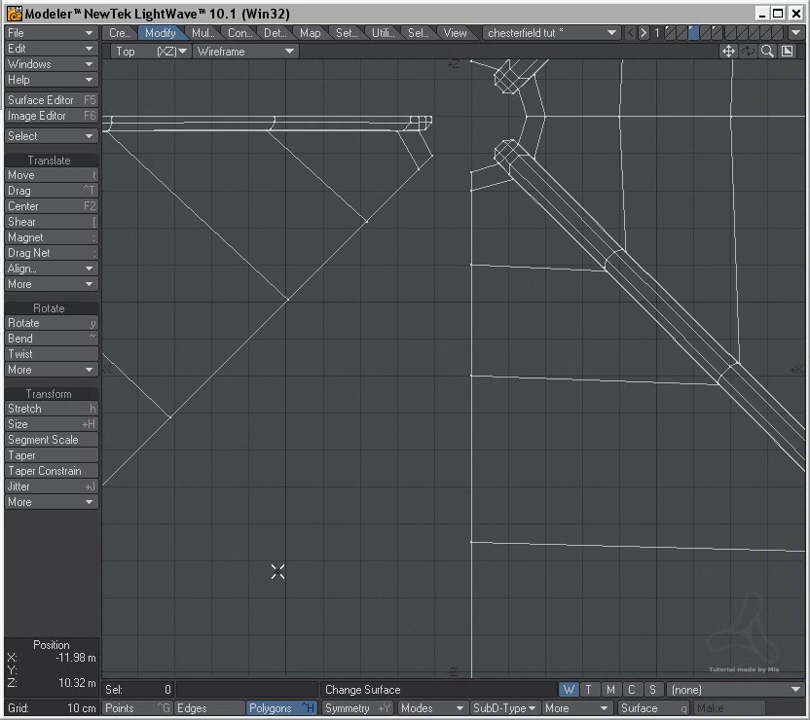
- In point mode, create two polygons joining the upper half patch to the mesh border, starting at the button-hole ring
left_click(268, 708)
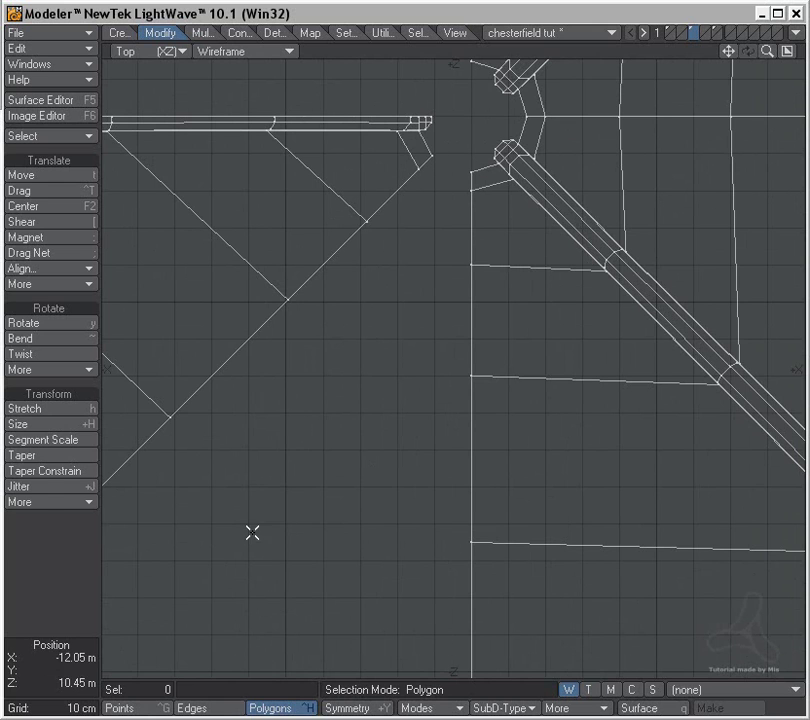
left_click(157, 707)
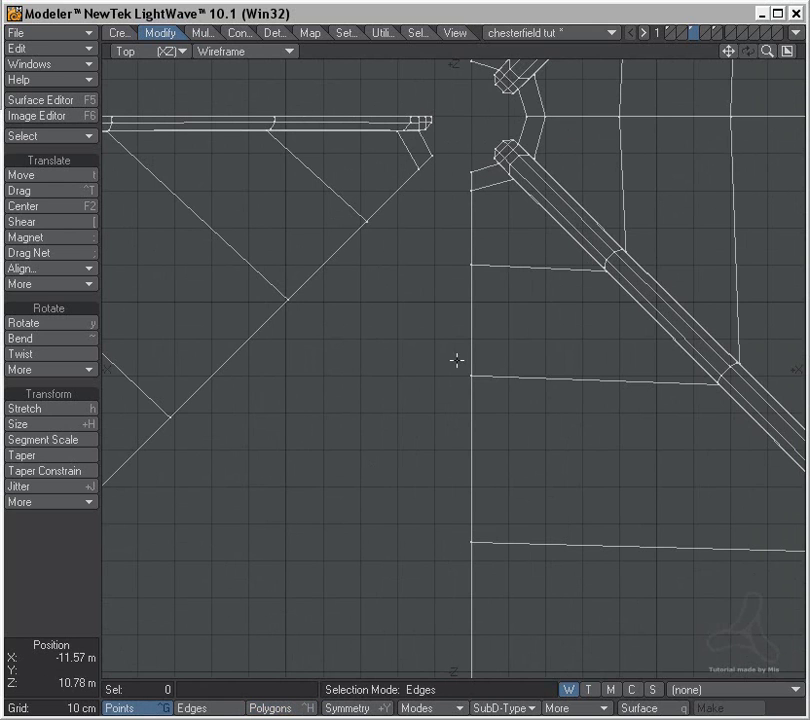
left_click(432, 154)
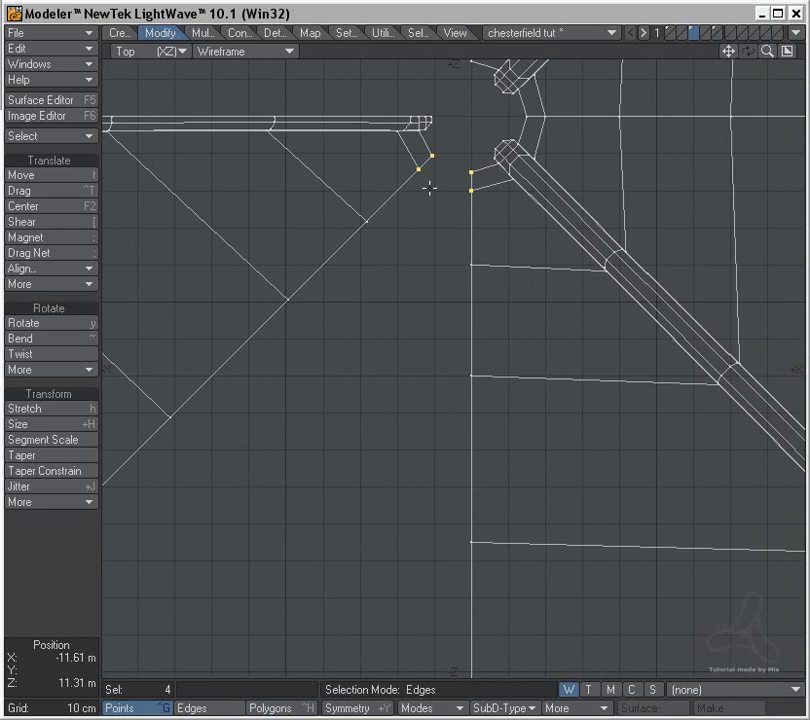
key("p")
key("slash")
left_click(419, 170)
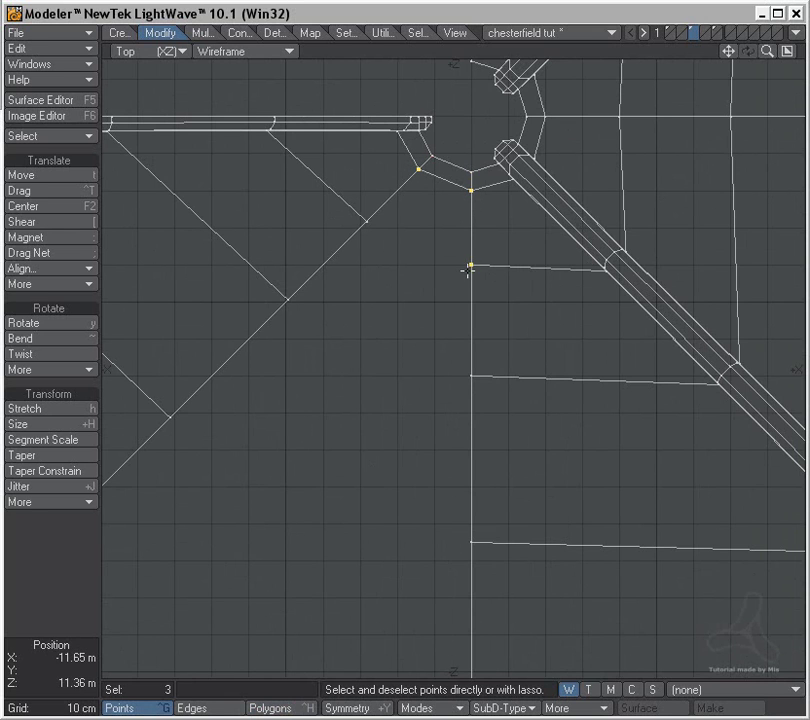
key("p")
key("slash")
- Bridge the rest of the gap between the upper half patch and the mesh border with three polygons, ending at the patch's lower tip
left_click(366, 222)
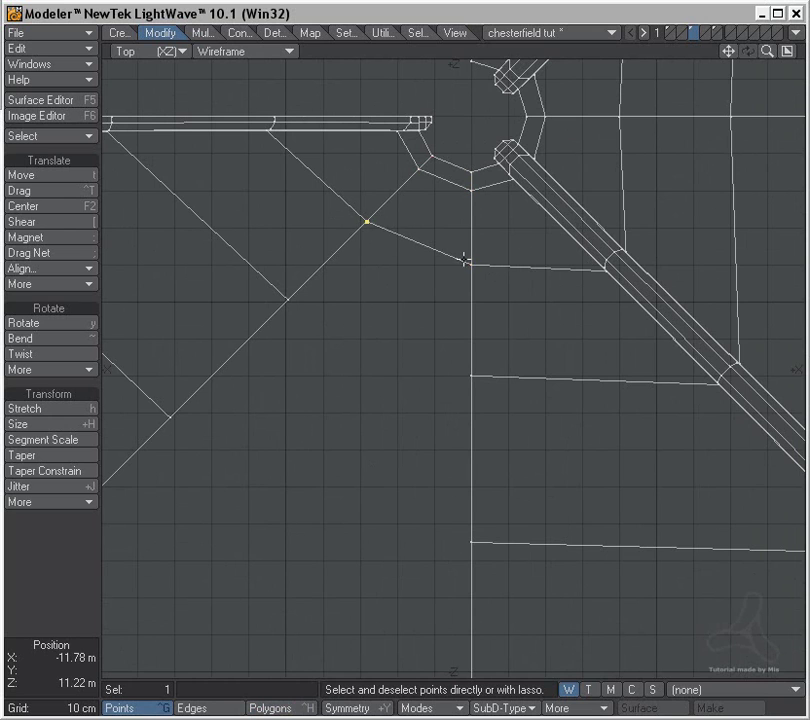
left_click(288, 300)
key("p")
key("slash")
left_click(288, 300)
left_click(170, 417)
key("p")
key("slash")
left_click_drag(340, 452, 420, 453, "ctrl+alt")
left_click_drag(420, 453, 412, 358, "alt")
left_click(299, 299)
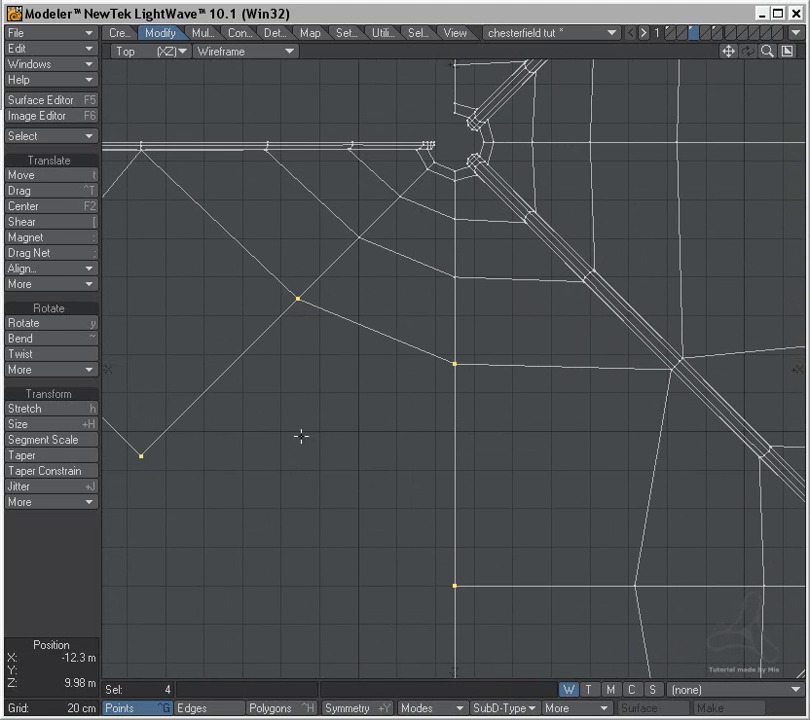
key("p")
key("slash")
- Create two polygons joining the lower half patch to the mesh border, starting at its button-hole ring
left_click_drag(460, 437, 328, 438, "ctrl+alt")
left_click_drag(421, 481, 421, 242, "alt")
left_click_drag(458, 388, 430, 307, "alt")
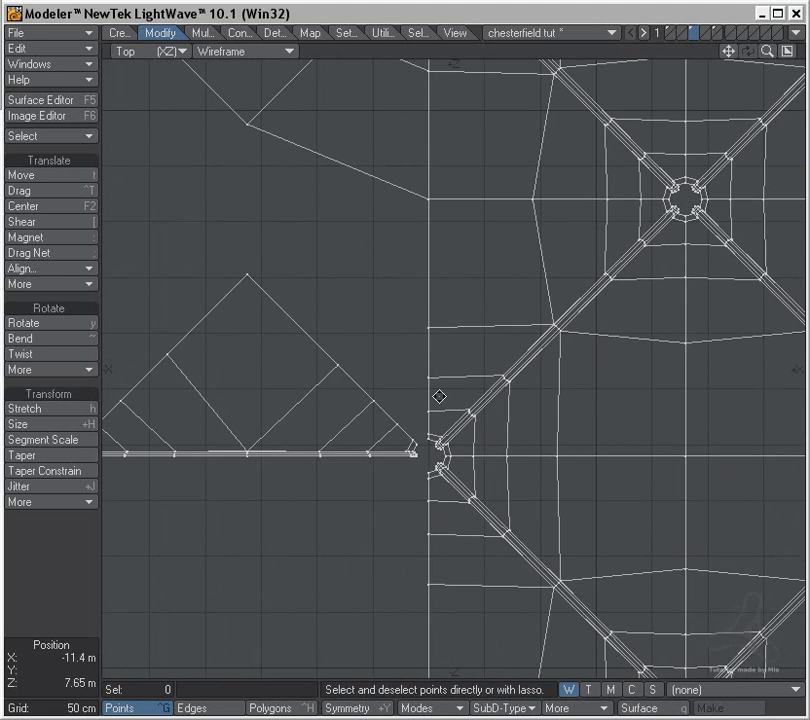
left_click_drag(429, 424, 513, 412, "ctrl+alt")
left_click_drag(426, 443, 420, 458)
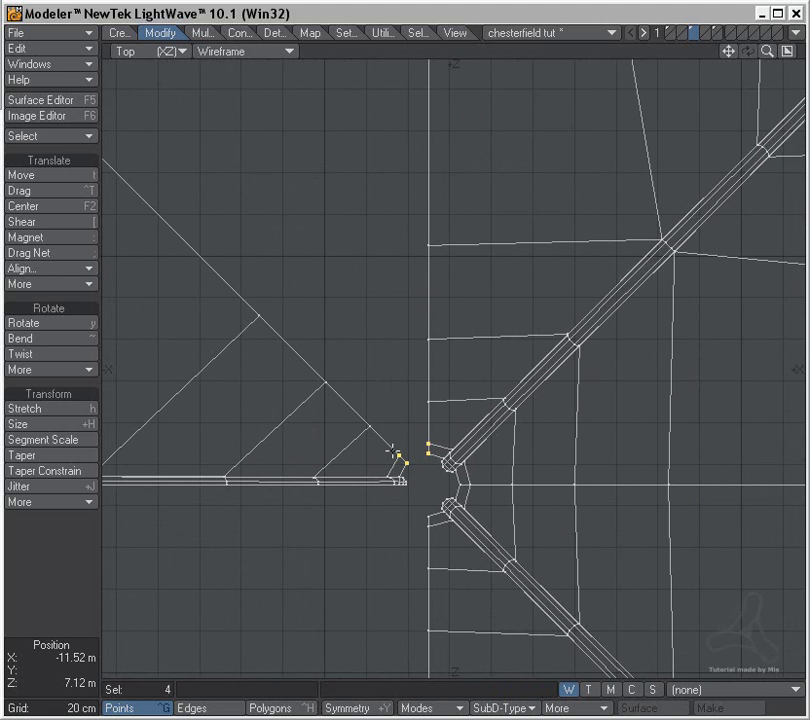
key("p")
key("slash")
left_click(428, 402)
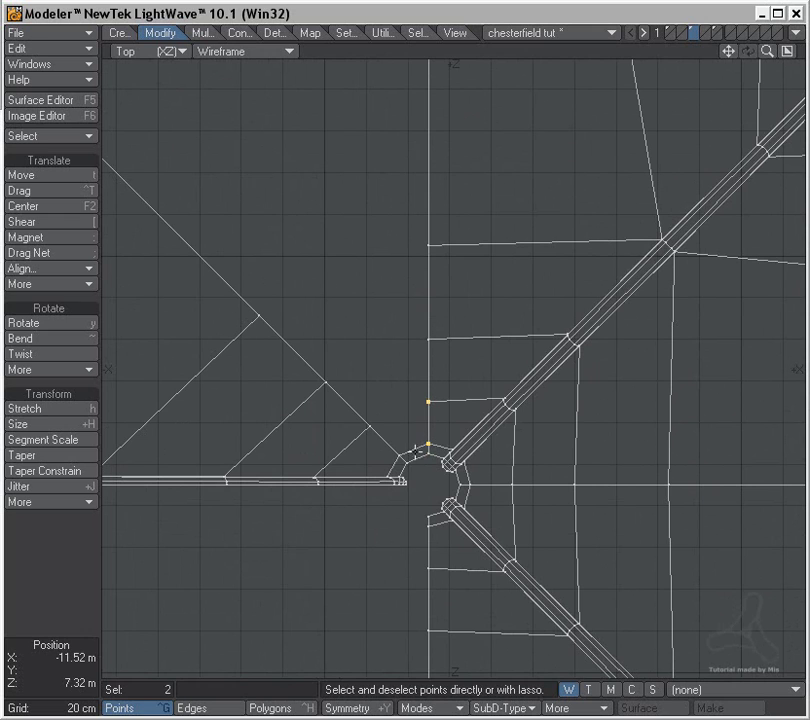
key("p")
key("slash")
- Bridge the rest of the gap between the lower half patch and the mesh border with three polygons, ending at the patch's upper tip
left_click(428, 402)
key("p")
key("slash")
left_click(428, 339)
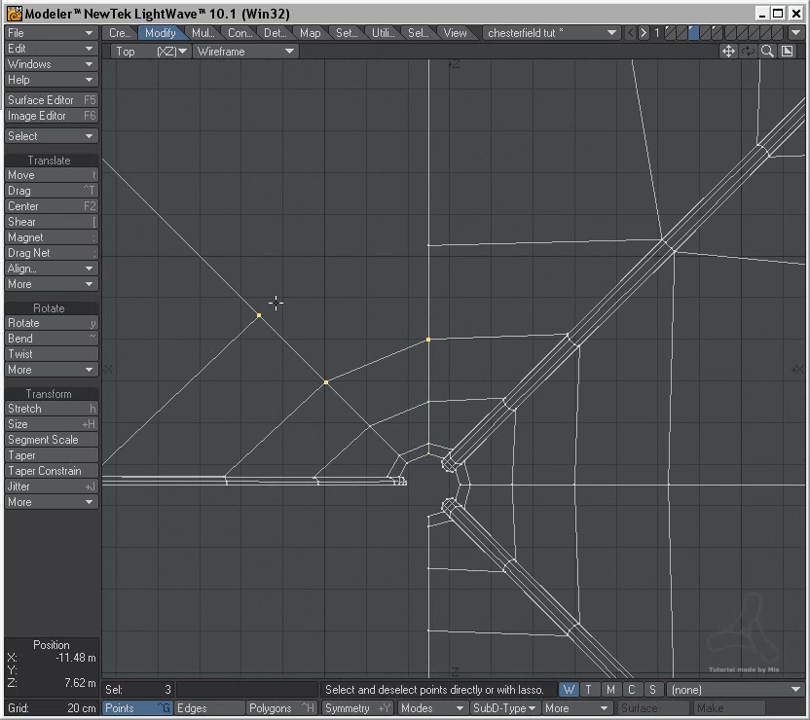
key("p")
scroll(539, 277, "down", 2)
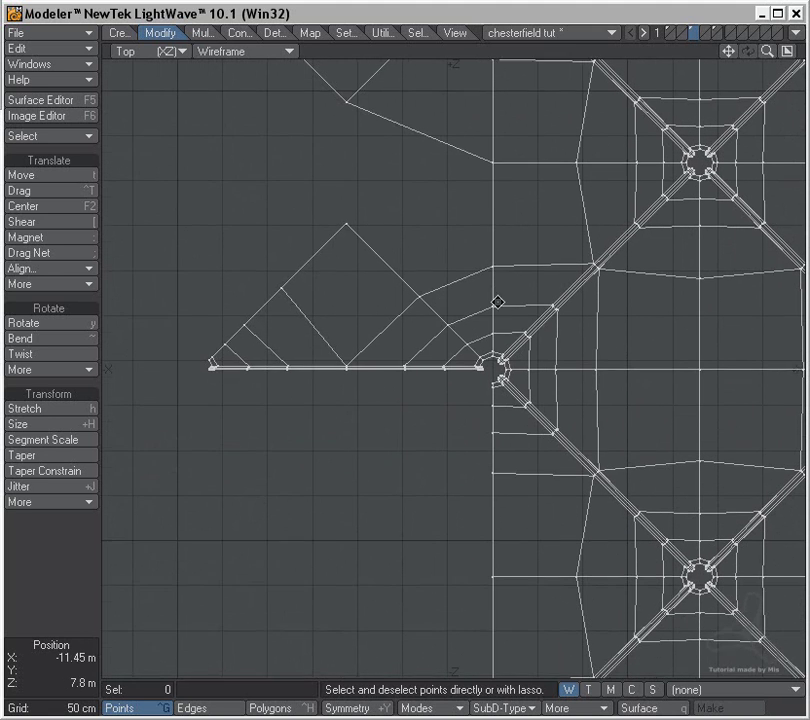
left_click(493, 283)
left_click(418, 313)
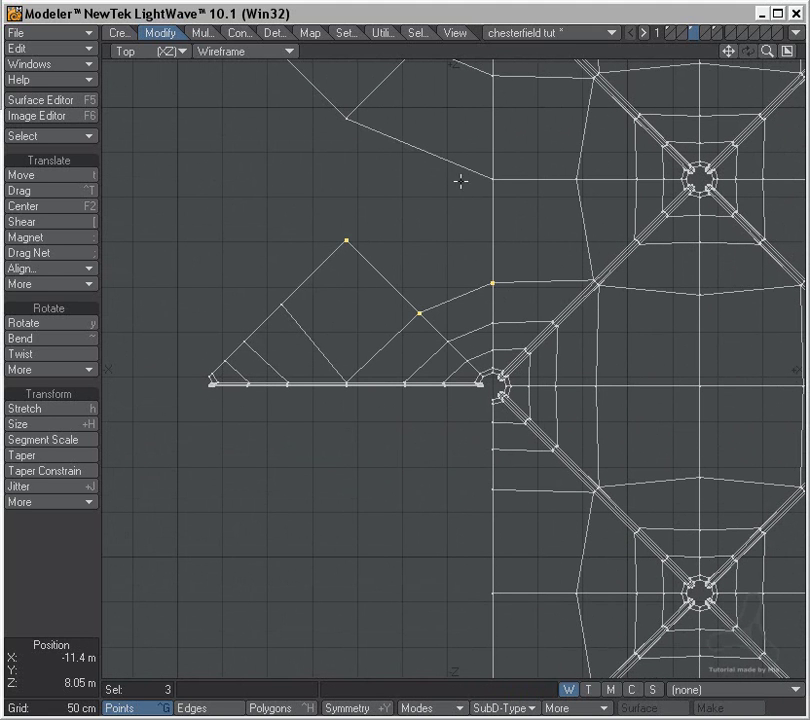
key("p")
left_click_drag(532, 238, 425, 315, "ctrl+alt")
left_click_drag(419, 271, 494, 273, "ctrl+alt")
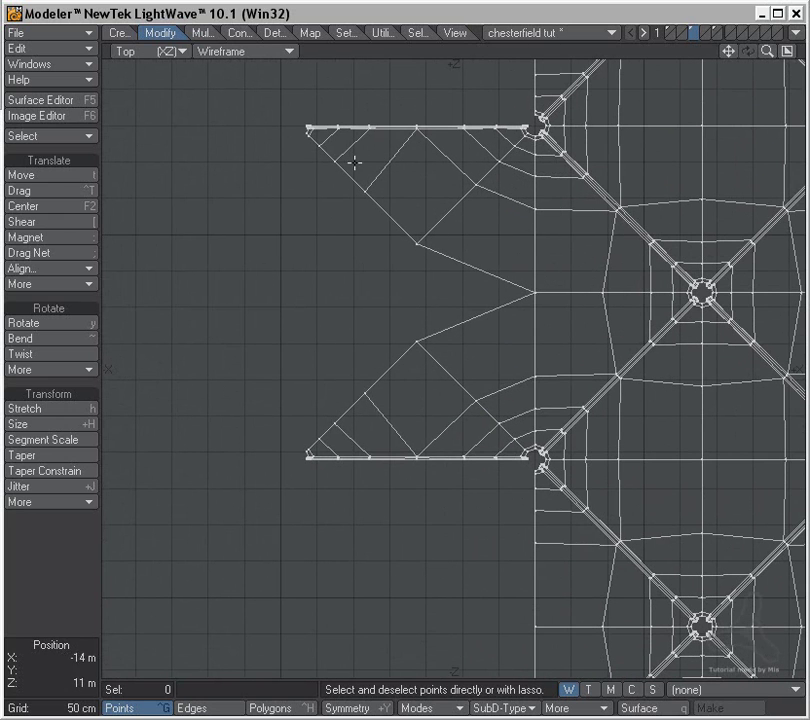
- Create a triangle joining both patch tips to the border point between them, and a quad connecting the tips to their neighbouring outer points
left_click(419, 242)
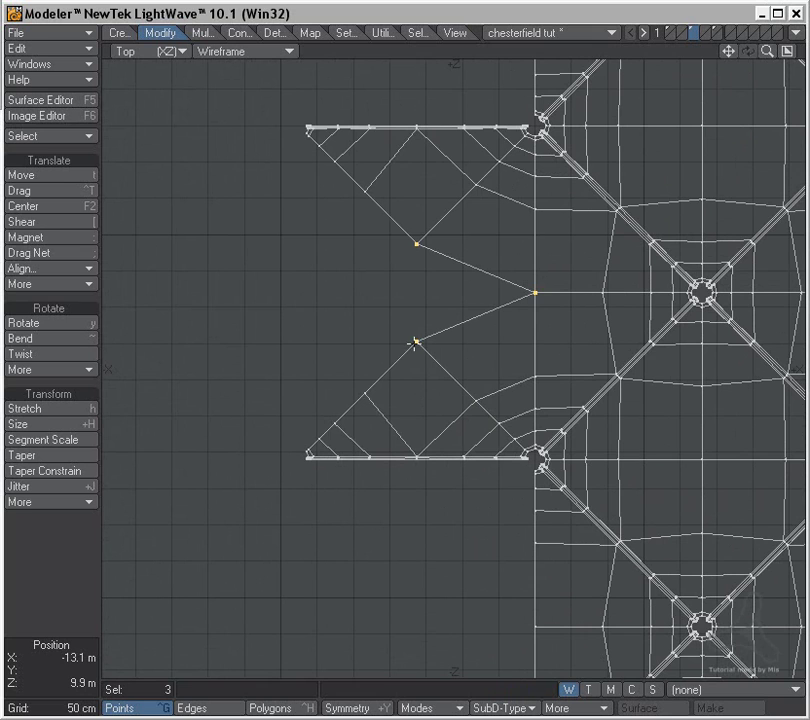
key("p")
key("slash")
left_click_drag(420, 343, 361, 397)
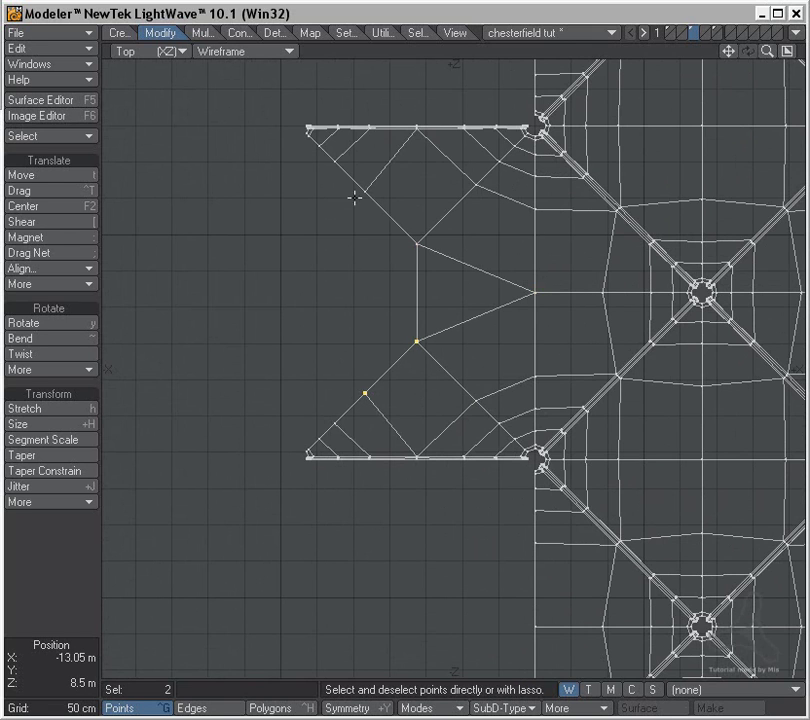
left_click(417, 243)
key("p")
key("slash")
- Bridge the upper and lower patches with two more quads, working outward along their diagonal edges
left_click(362, 396)
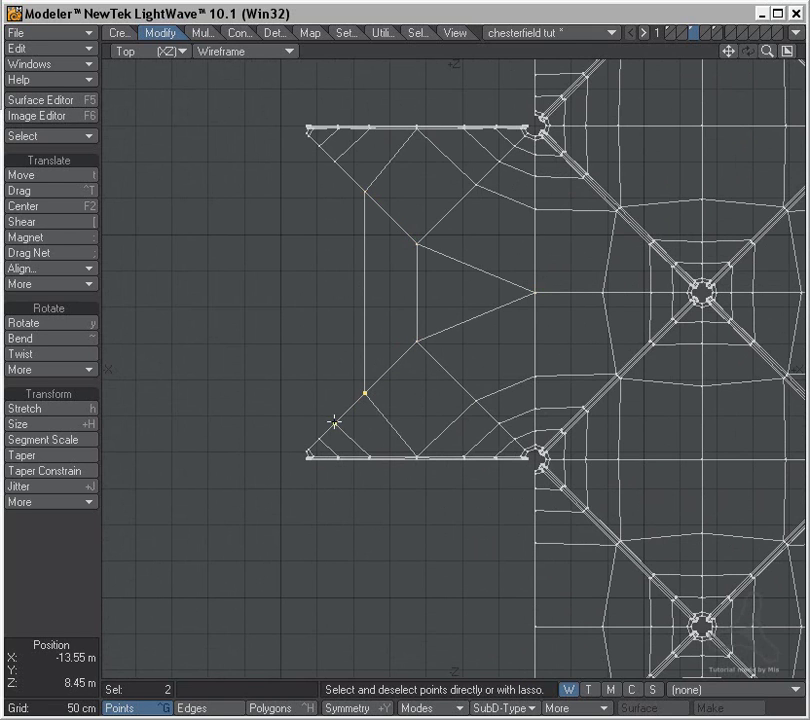
key("p")
key("slash")
left_click(334, 161)
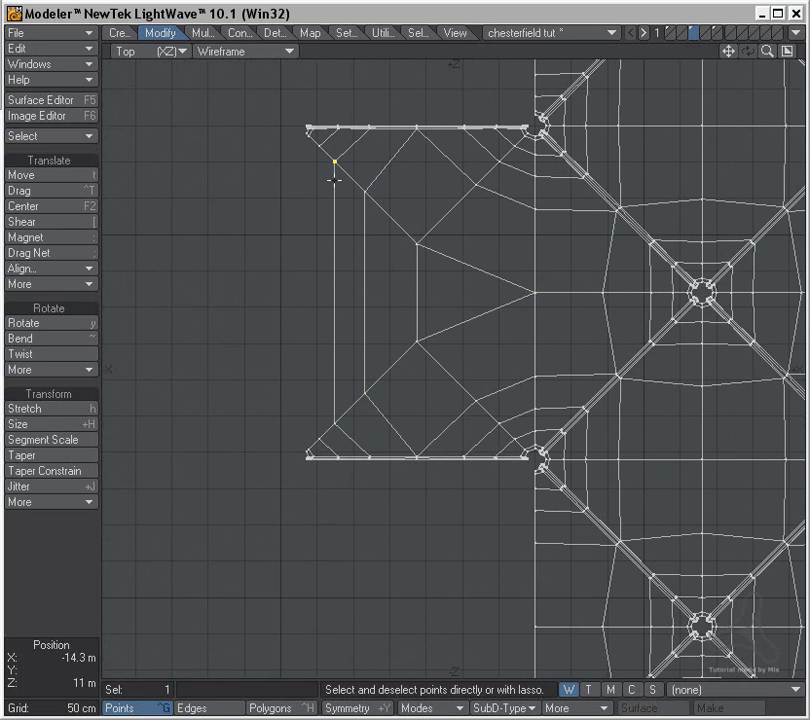
key("p")
key("slash")
- Select the last two outer corner points of each patch and move all four by 4 cm in X and -4 cm in Z
left_click(309, 136)
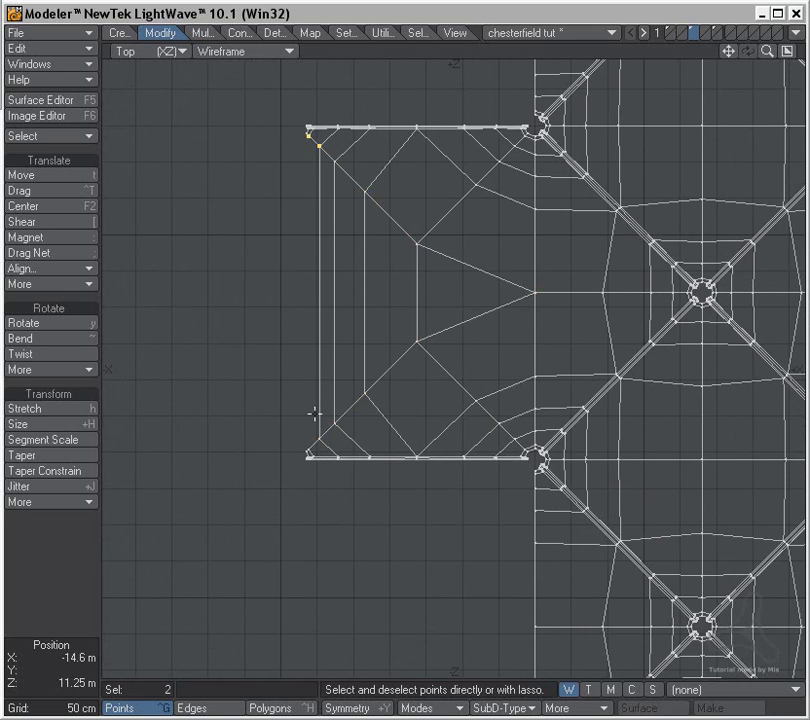
key("p")
key("slash")
left_click_drag(307, 448, 512, 411, "ctrl+alt")
left_click_drag(484, 315, 459, 321, "ctrl+alt")
left_click_drag(389, 406, 371, 422)
left_click_drag(453, 390, 362, 398, "ctrl+alt")
left_click_drag(443, 349, 388, 600, "alt")
left_click_drag(456, 222, 431, 600, "alt")
left_click_drag(400, 225, 402, 449, "alt")
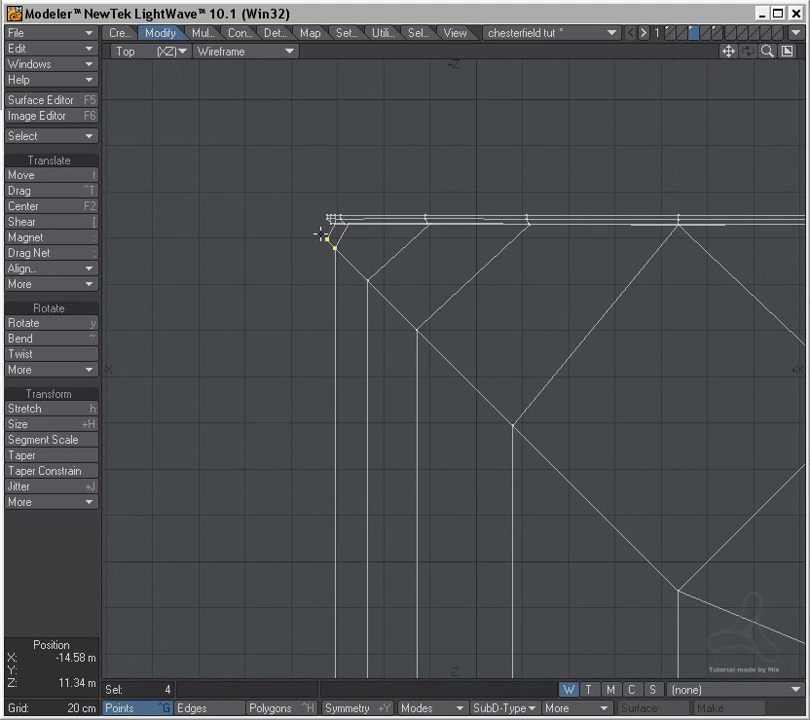
key("t")
left_click_drag(383, 316, 393, 321)
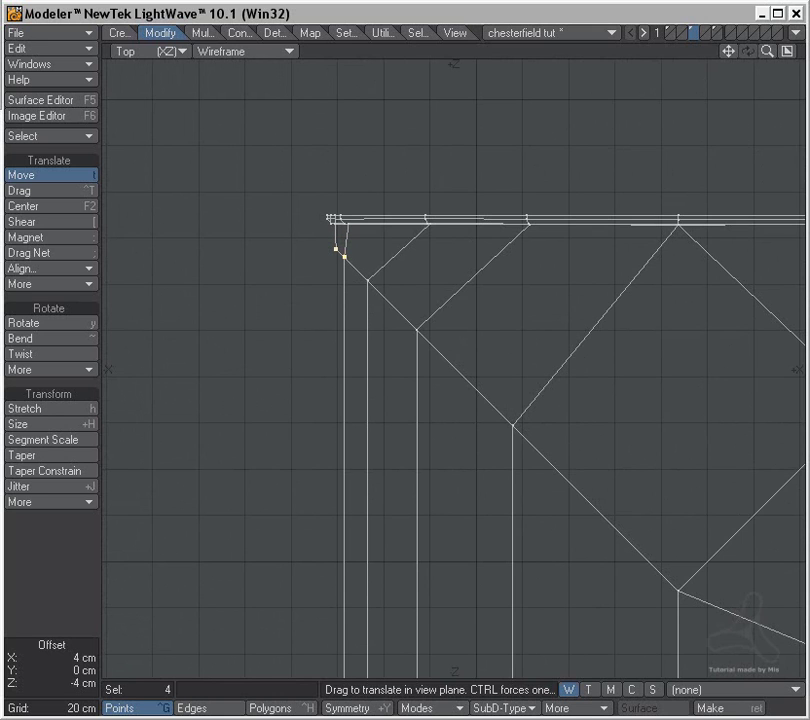
key("space")
left_click(76, 582)
- Create the outermost polygon from the two corner points of the upper patch and the matching two of the lower patch
left_click_drag(333, 248, 344, 256)
key("a")
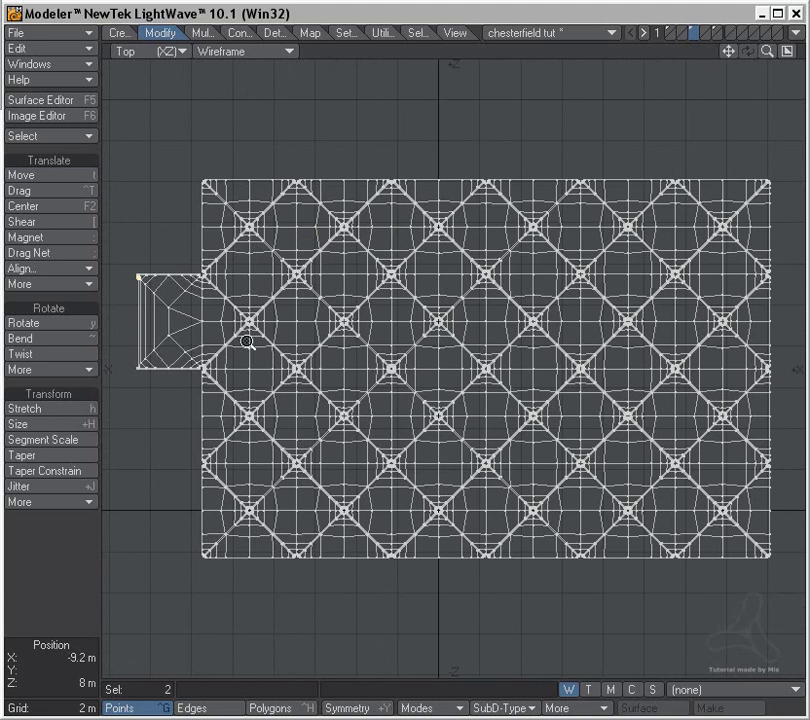
left_click_drag(141, 364, 611, 373, "ctrl+alt")
left_click(397, 503)
key("p")
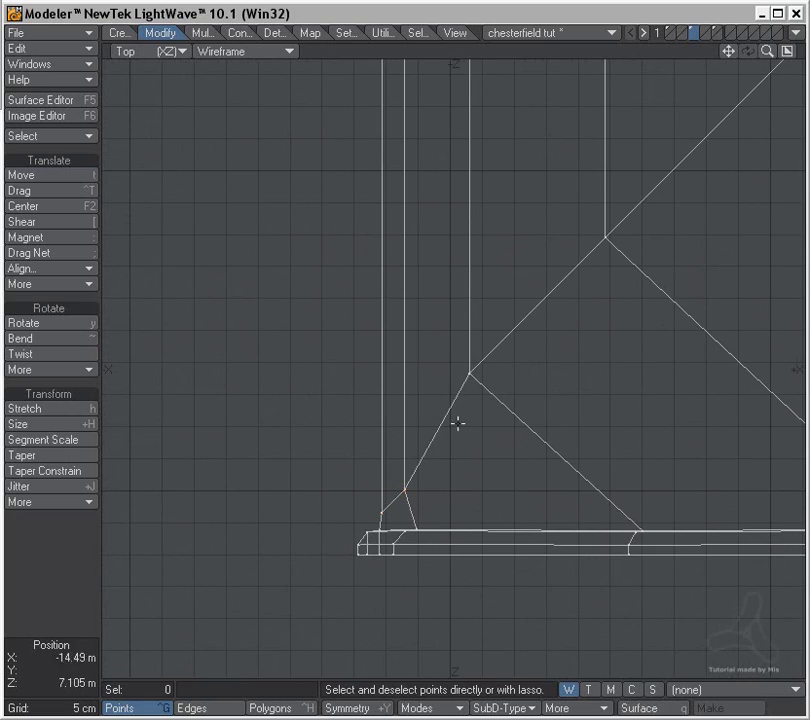
- Examine the bridged tuft in the perspective view with subdivision surfaces on, and turn subdivision off again
key("a")
left_click_drag(141, 275, 194, 276, "ctrl+alt")
left_click_drag(182, 334, 369, 410, "alt+shift")
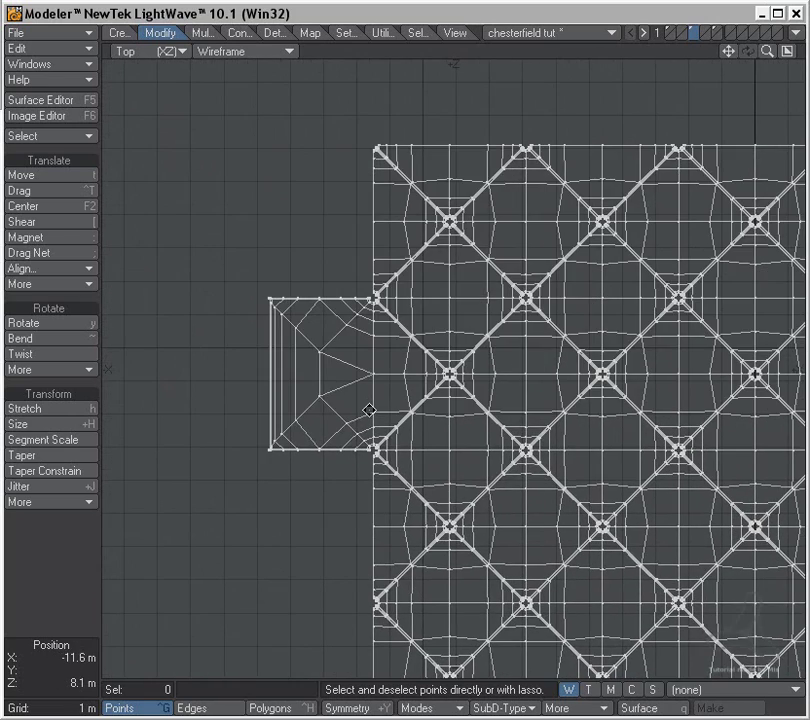
key("KP_0")
left_click_drag(530, 259, 680, 213, "ctrl+alt")
left_click_drag(566, 240, 602, 192, "alt")
key("Tab")
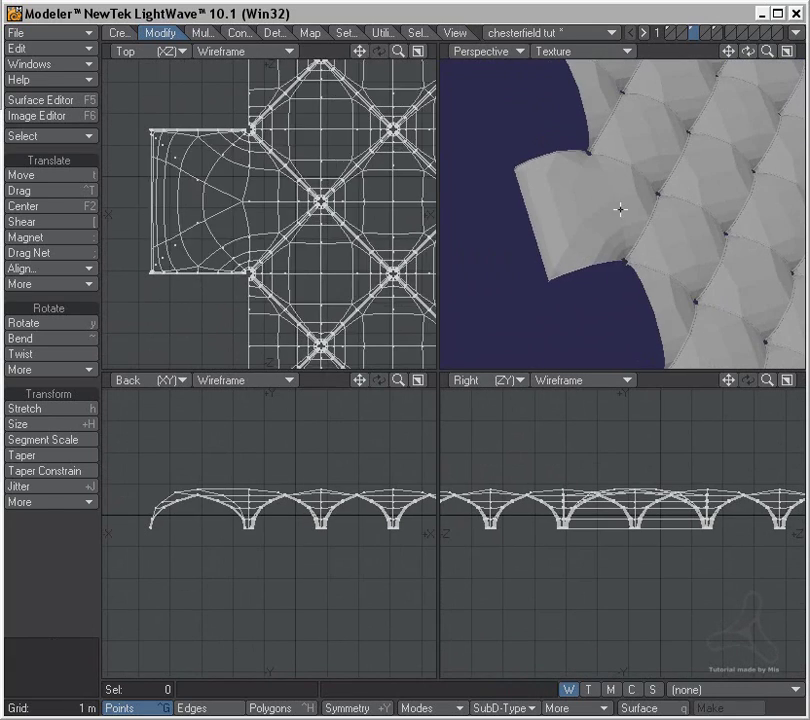
left_click_drag(634, 249, 662, 182, "ctrl+alt")
left_click_drag(543, 203, 655, 280, "alt")
key("Tab")
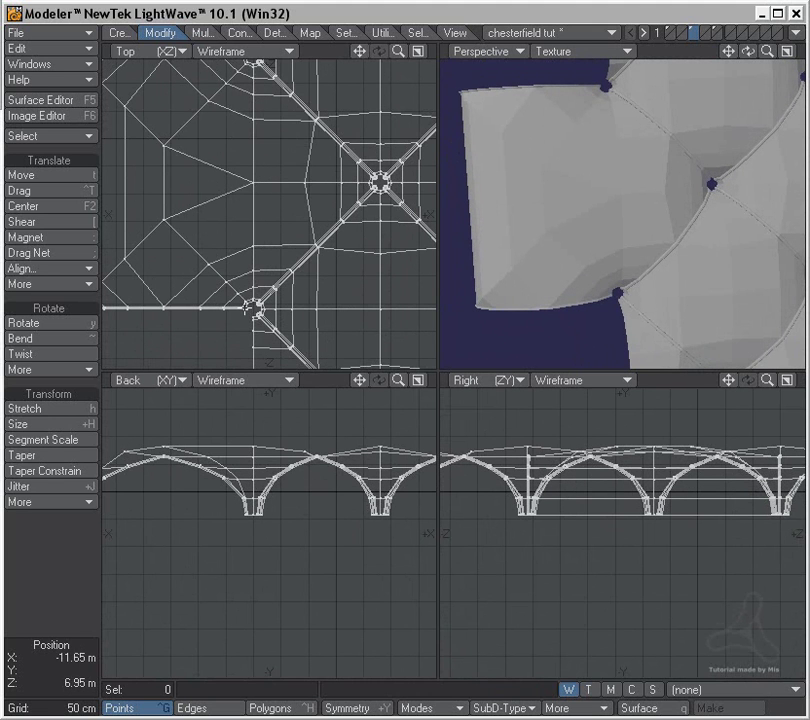
- In polygon mode, select all polygons of the new tuft patch attached to the mesh border
left_click_drag(311, 295, 376, 350, "alt+shift")
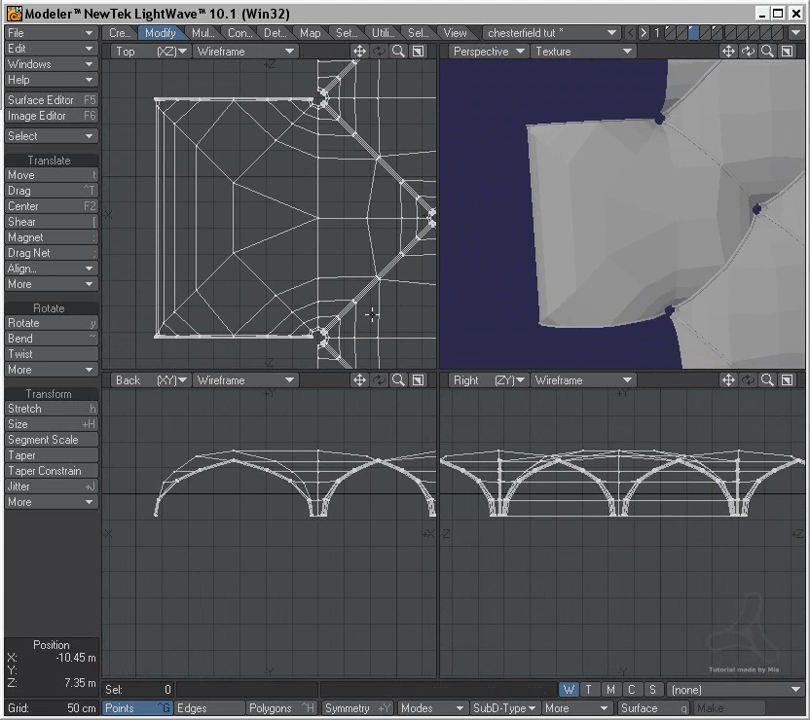
key("ctrl+h")
left_click(56, 597)
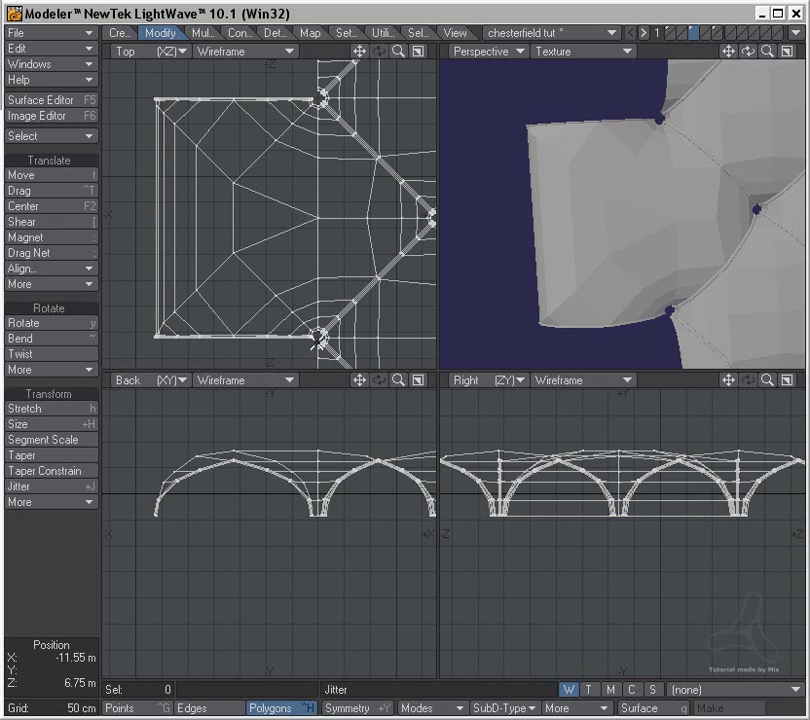
mouse_move(320, 338)
right_mouse_down()
mouse_move(231, 367)
mouse_move(128, 287)
mouse_move(152, 113)
mouse_move(254, 89)
right_mouse_up()
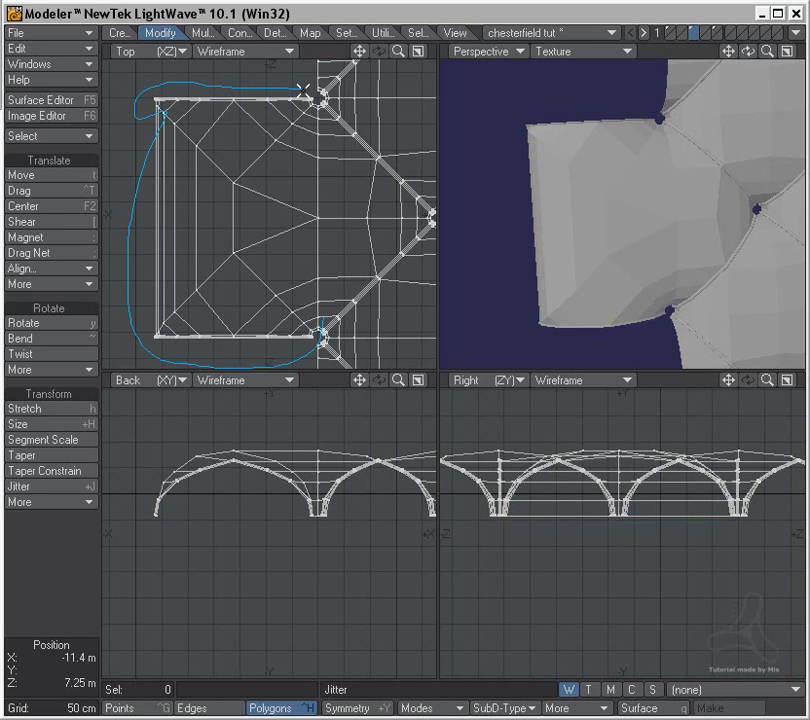
right_click_drag(320, 100, 320, 100)
mouse_move(263, 142)
right_mouse_down()
mouse_move(136, 117)
mouse_move(196, 376)
mouse_move(248, 221)
right_mouse_up()
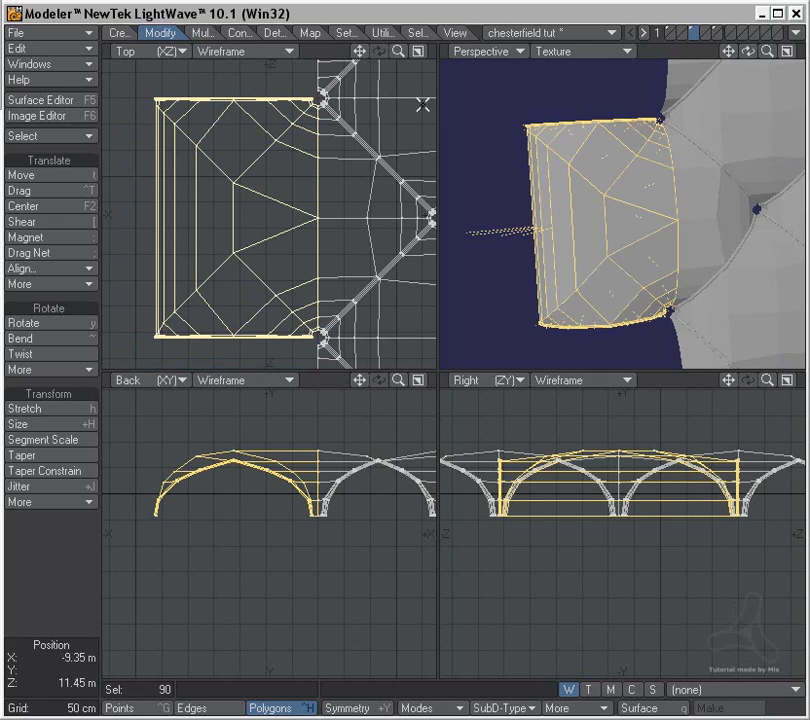
- Try to mirror the selected tuft patch across its upper seam edge
scroll(325, 95, "up", 2)
scroll(350, 96, "up", 2)
scroll(394, 99, "up", 2)
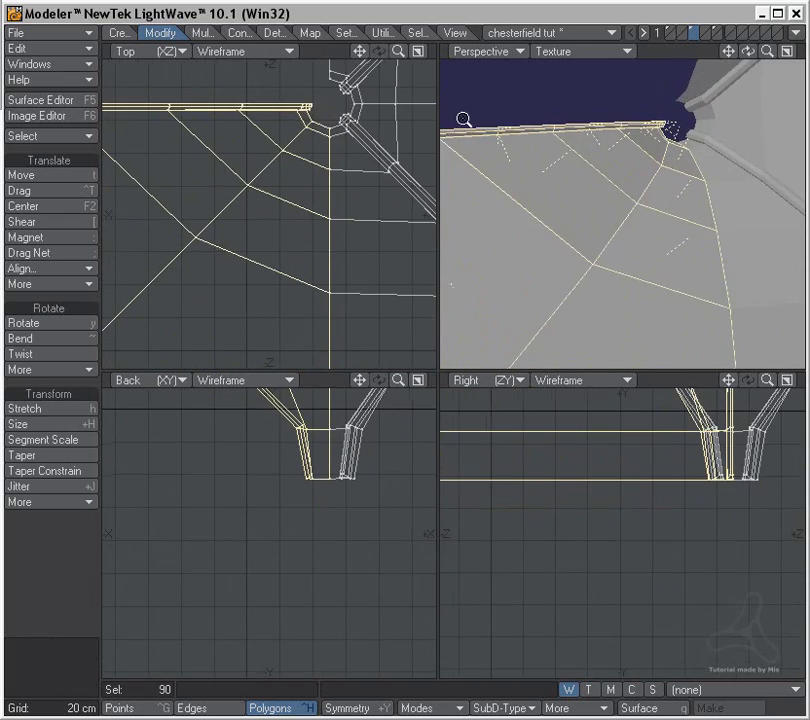
scroll(316, 106, "up", 2)
scroll(316, 115, "up", 1)
key("shift+v")
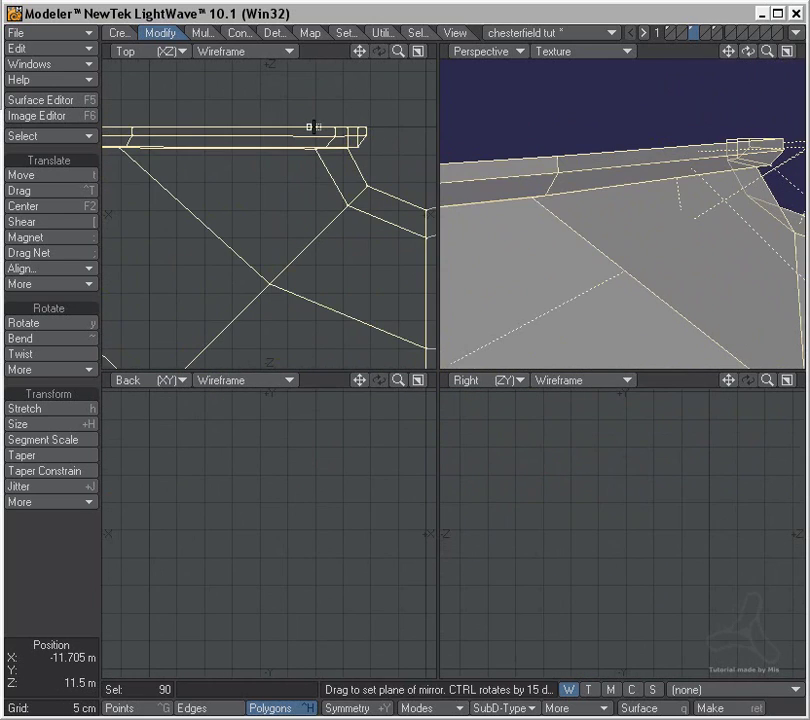
left_click_drag(312, 127, 326, 125)
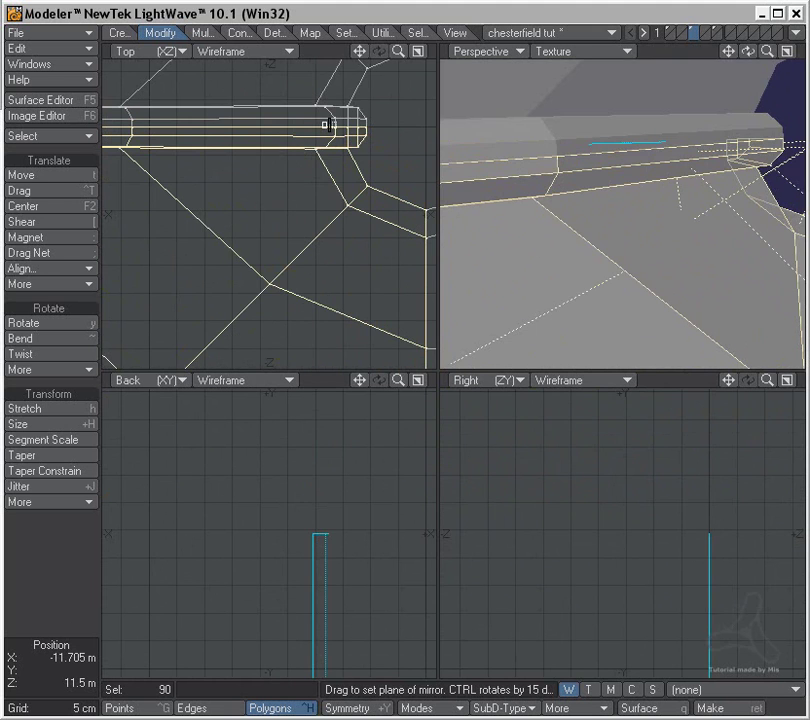
- Mirror the selected tuft patch across its lower seam edge along the mesh border, and clear the selection
key("a")
key("g")
left_click_drag(138, 216, 592, 221, "ctrl+alt")
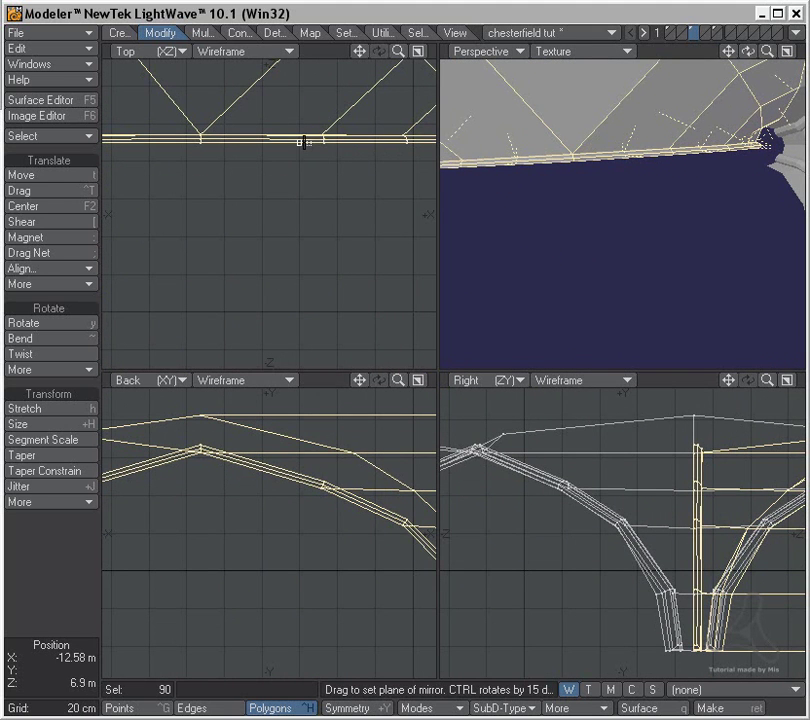
left_click_drag(305, 141, 306, 141)
key("ctrl+z")
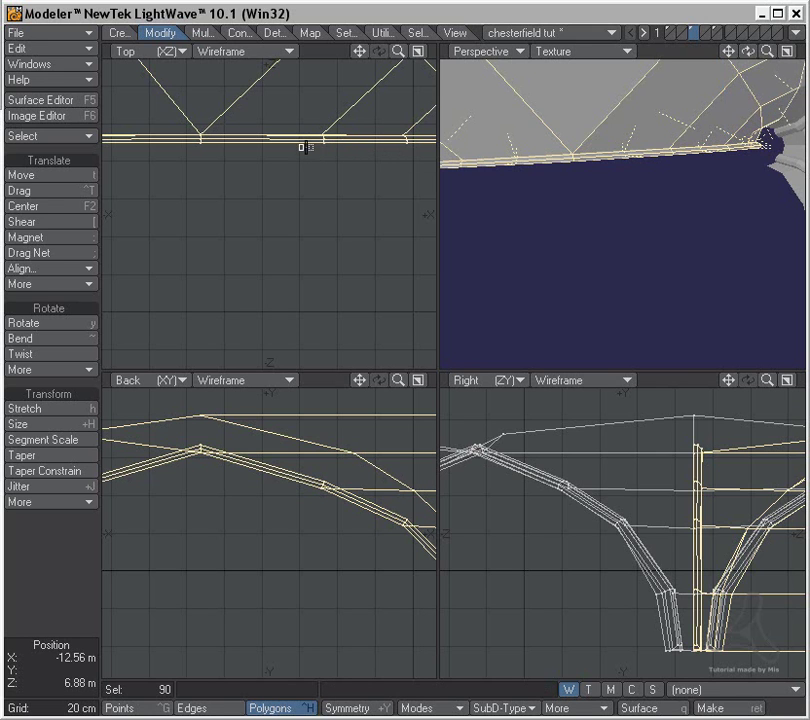
left_click_drag(305, 141, 331, 143)
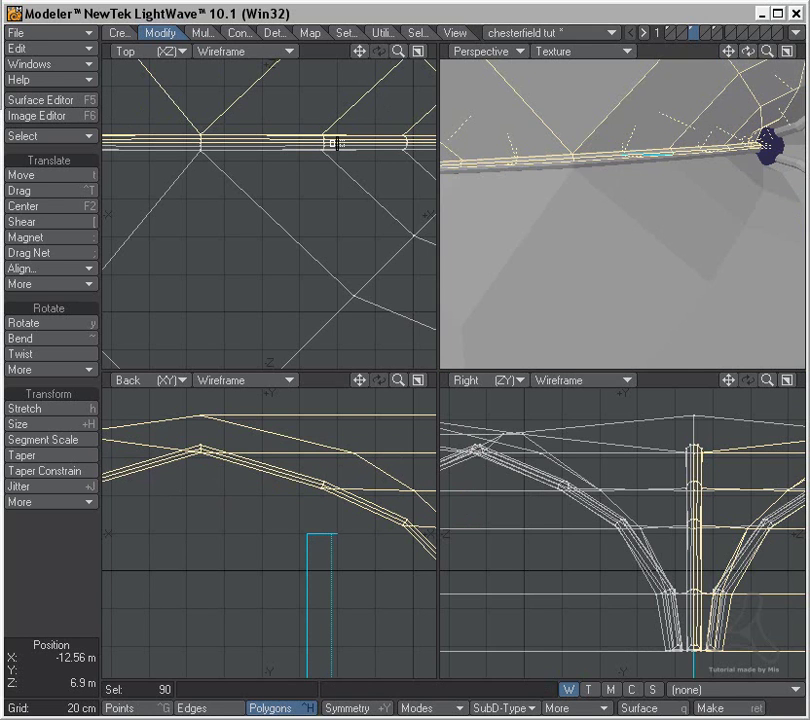
left_click_drag(369, 282, 267, 268, "ctrl+alt")
left_click_drag(267, 268, 304, 395, "alt")
left_click_drag(336, 215, 304, 120, "alt")
left_click_drag(311, 181, 190, 205, "ctrl+alt")
left_click_drag(190, 205, 235, 192, "alt")
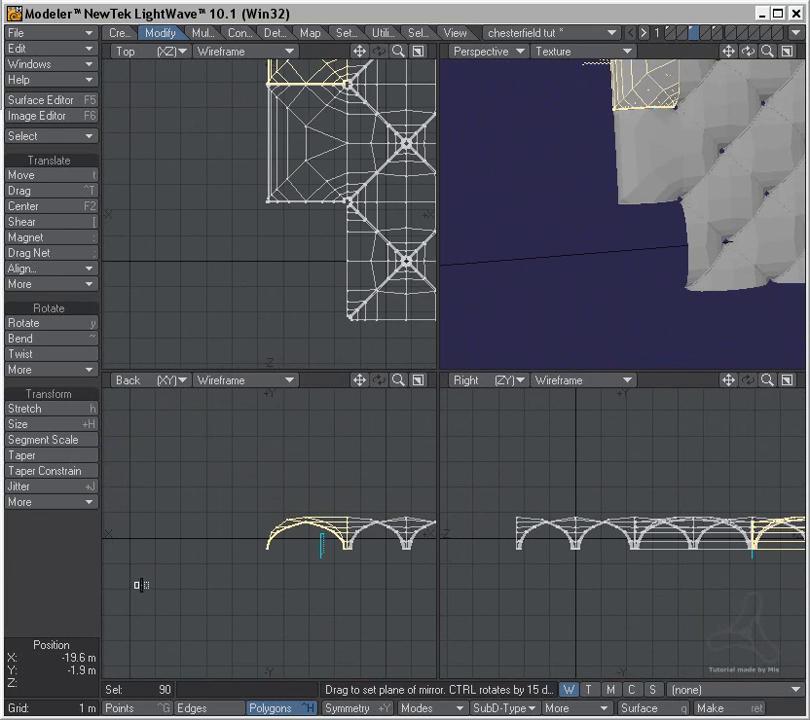
left_click(42, 605)
left_click(42, 605)
- Check the joins by selecting everything connected to a few polygons of the mirrored patch, and clear the selection
left_click_drag(307, 178, 295, 166)
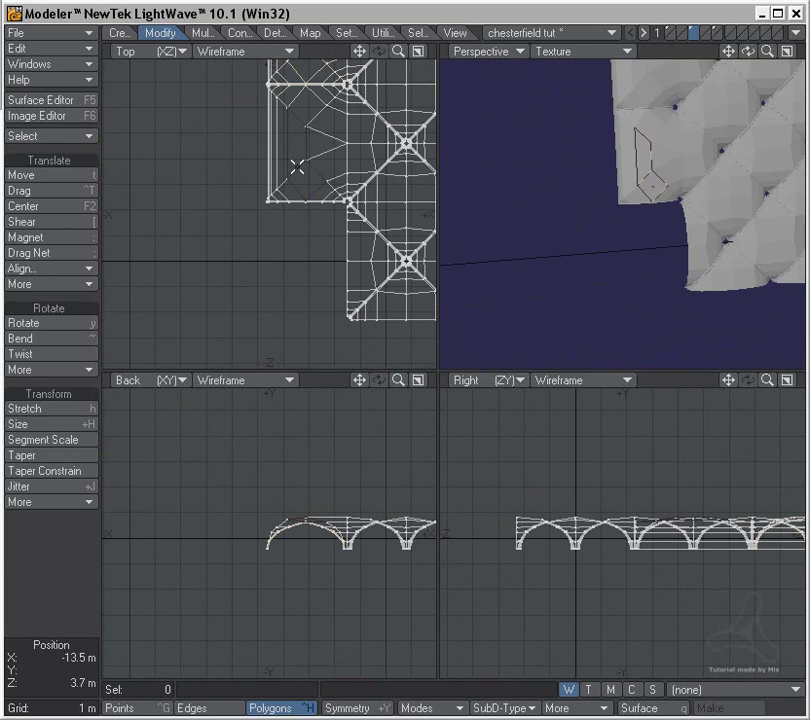
left_click(77, 138)
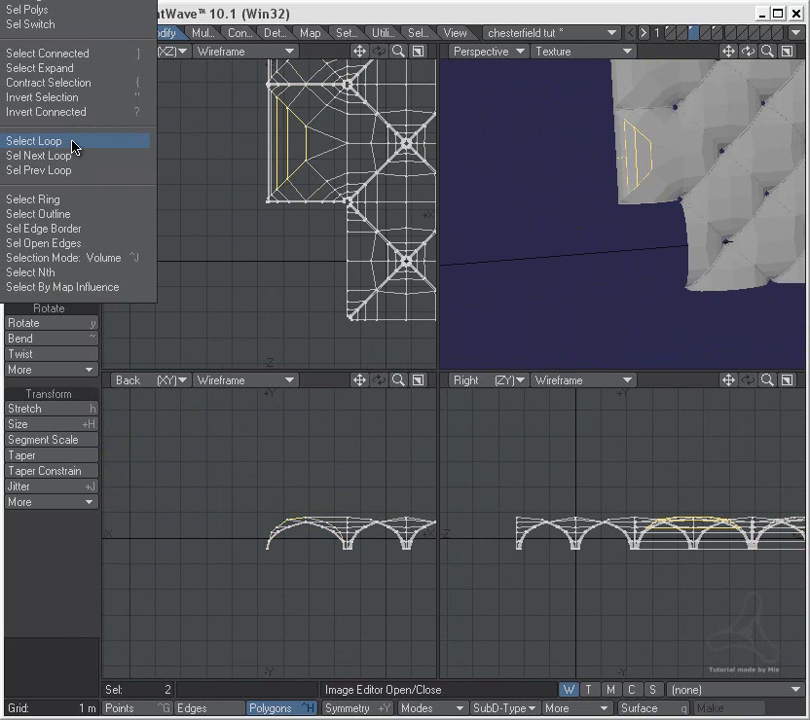
left_click(40, 58)
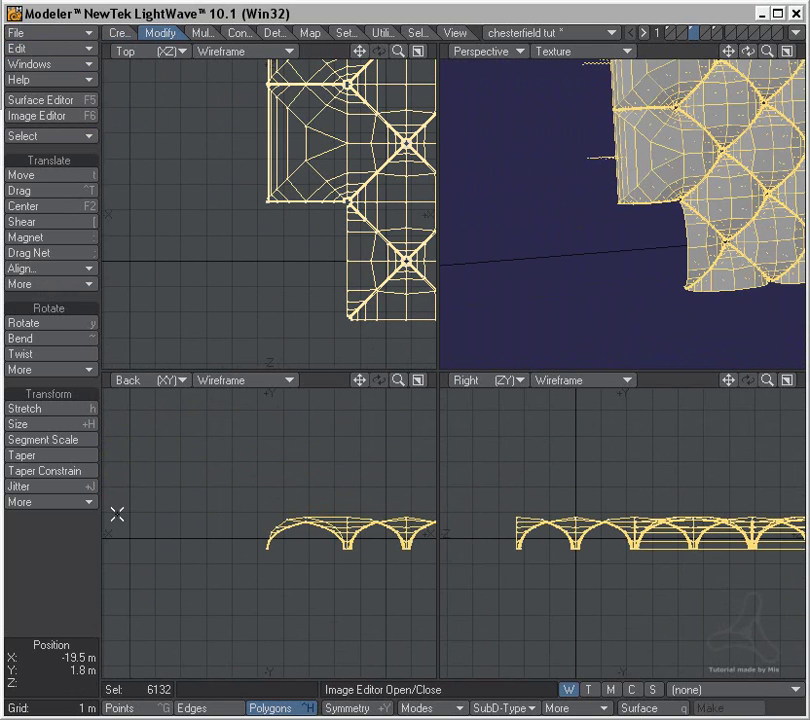
left_click(80, 566)
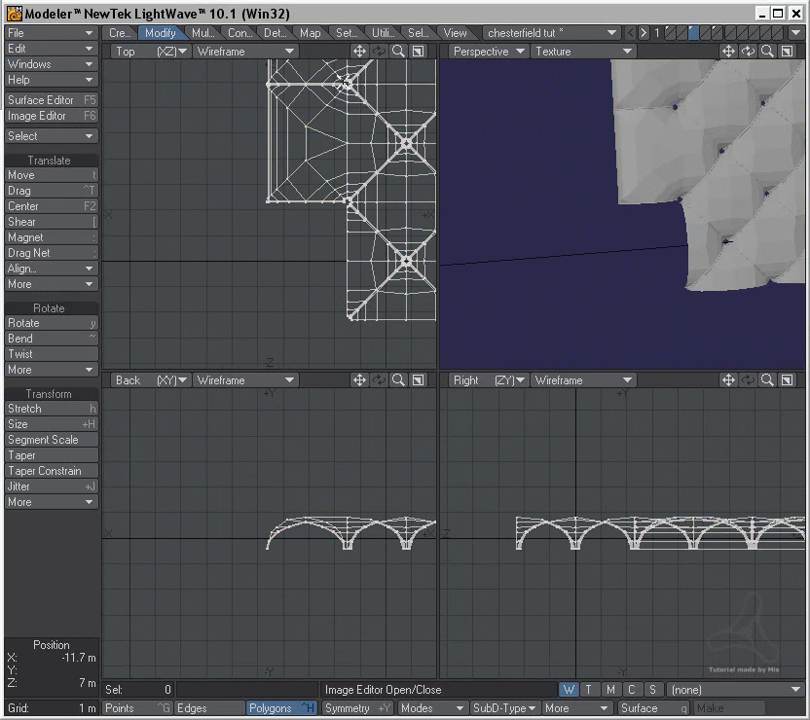
- Select the polygons of the mirrored patch beside the mesh border, together with the seam it shares with the original patch
left_click_drag(343, 204, 394, 184, "ctrl+alt")
left_click_drag(386, 192, 367, 300, "alt")
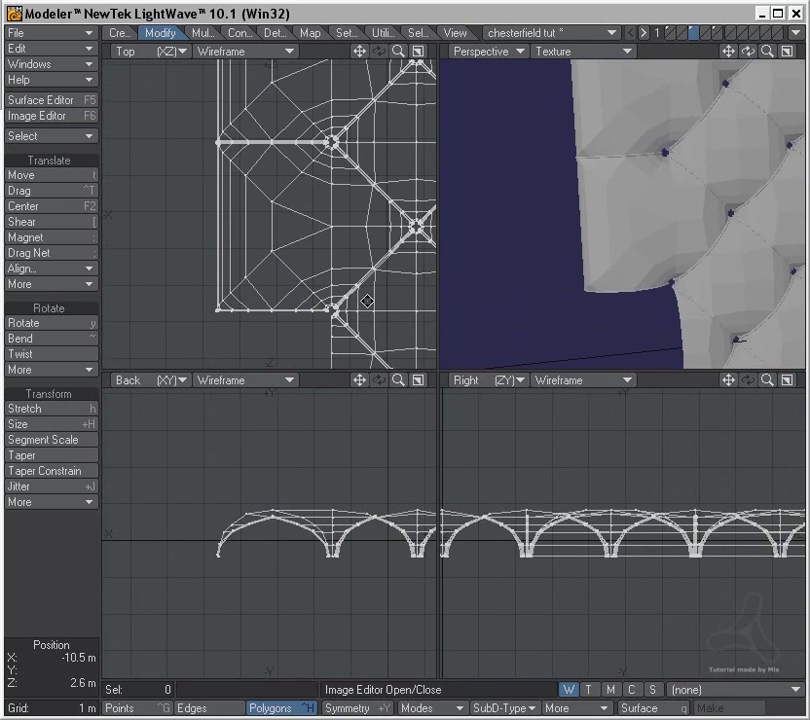
right_click_drag(333, 308, 340, 190)
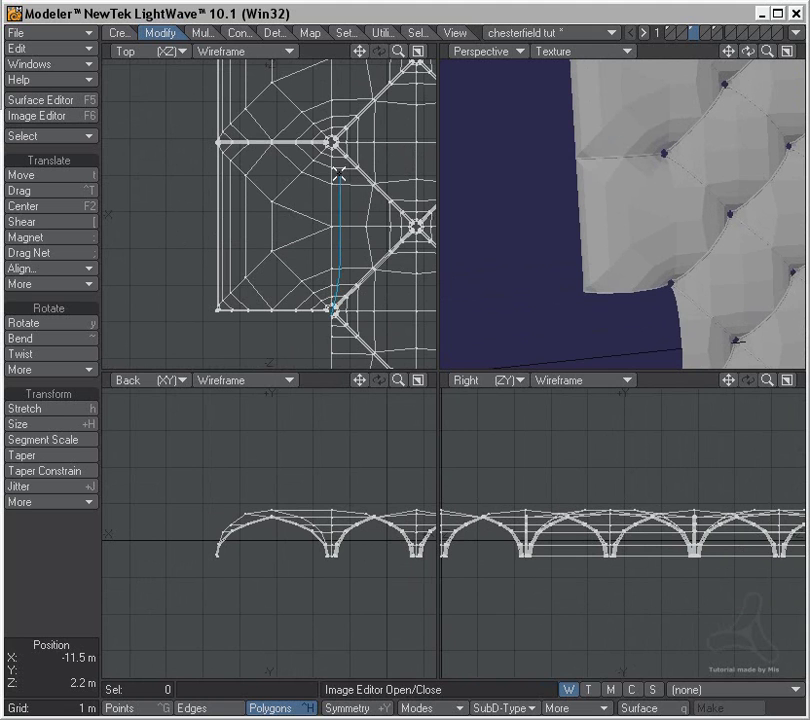
mouse_move(322, 131)
right_mouse_down()
mouse_move(121, 307)
mouse_move(320, 335)
mouse_move(332, 307)
right_mouse_up()
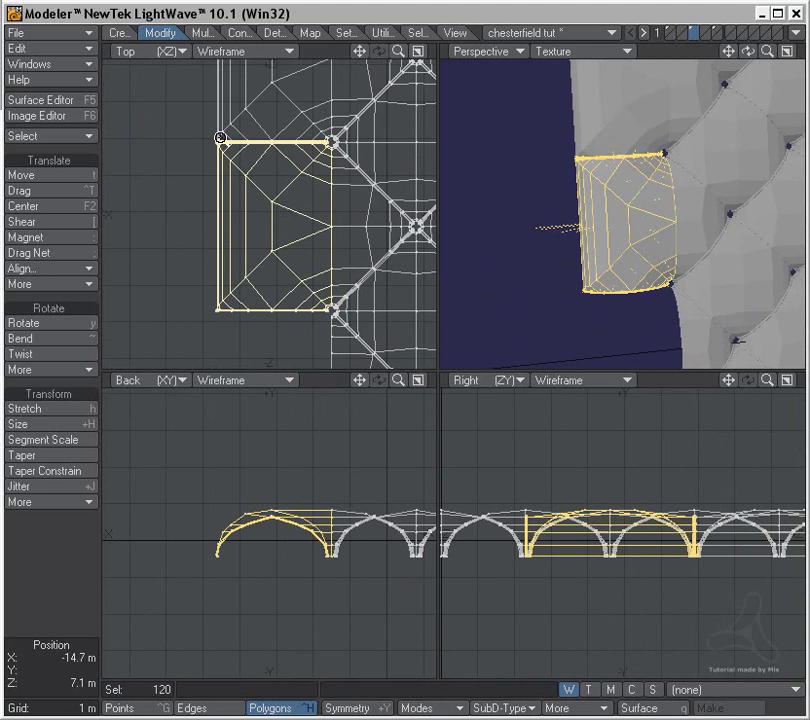
- Deselect the original patch's half of the shared seam polygons, keeping only the mirrored patch selected
key("g")
left_click_drag(219, 139, 590, 244, "ctrl+alt")
mouse_move(197, 226)
left_mouse_down()
mouse_move(243, 208)
mouse_move(278, 181)
left_mouse_up()
left_click_drag(312, 220, 120, 238, "alt")
left_click_drag(248, 244, 257, 226)
left_click_drag(308, 287, 86, 287, "alt")
left_click_drag(271, 241, 268, 222)
left_click_drag(324, 273, 121, 273, "alt")
left_click_drag(356, 240, 352, 260)
left_click_drag(340, 290, 92, 258, "alt")
left_click_drag(417, 207, 416, 190)
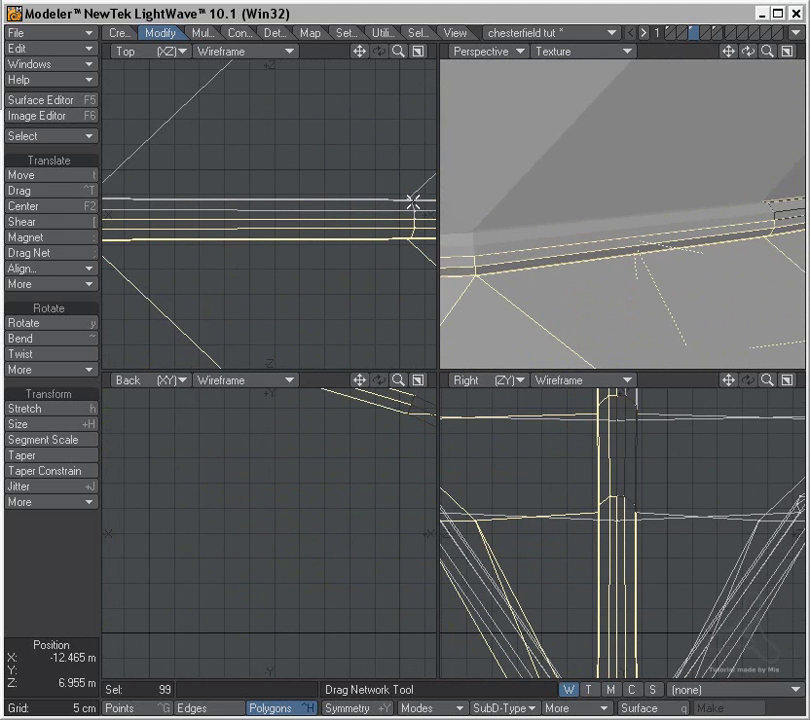
left_click_drag(318, 257, 272, 250, "alt")
mouse_move(369, 242)
left_mouse_down()
mouse_move(369, 217)
mouse_move(175, 272)
left_mouse_up()
mouse_move(254, 242)
left_mouse_down()
mouse_move(289, 241)
mouse_move(284, 186)
left_mouse_up()
- Mirror the selected lower patch across its own lower seam edge to add a third tuft, and clear the selection
key("a")
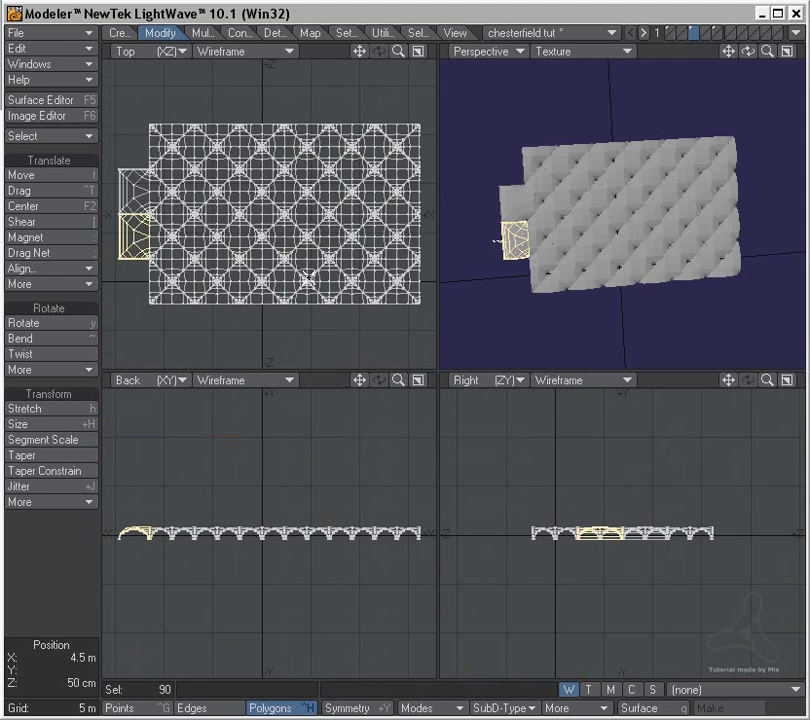
key("g")
left_click_drag(150, 260, 262, 185, "ctrl+alt")
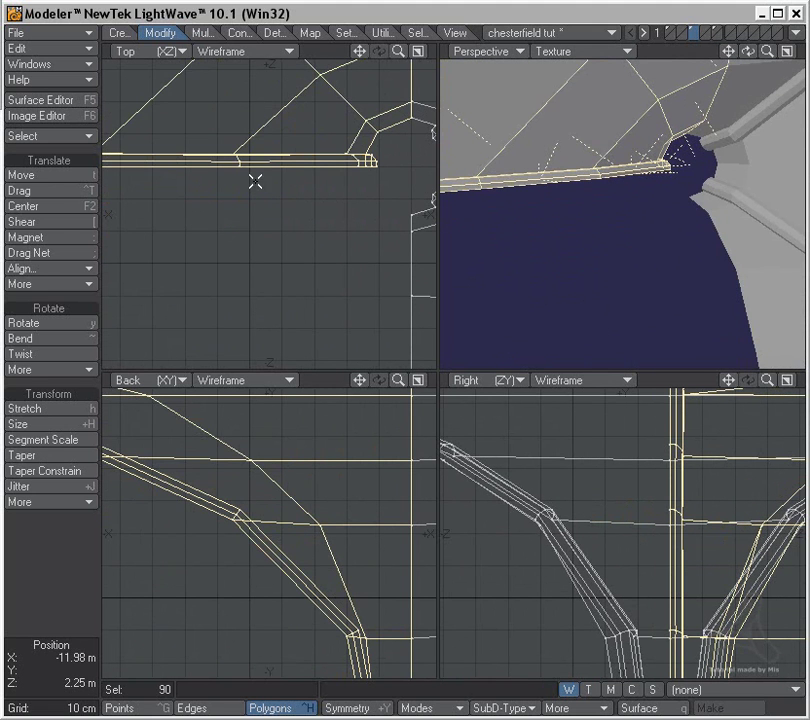
key("shift+v")
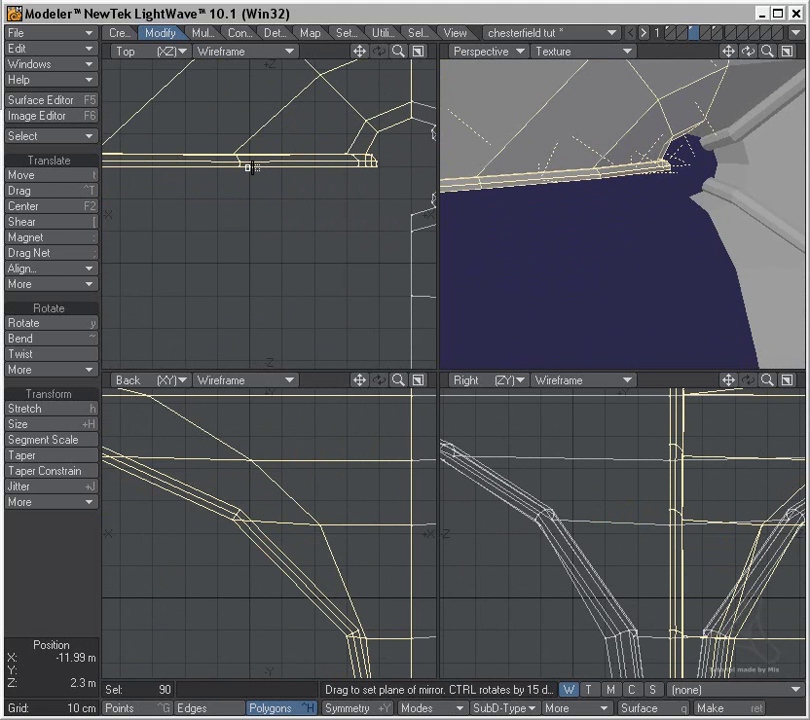
left_click_drag(253, 165, 296, 167)
left_click(69, 575)
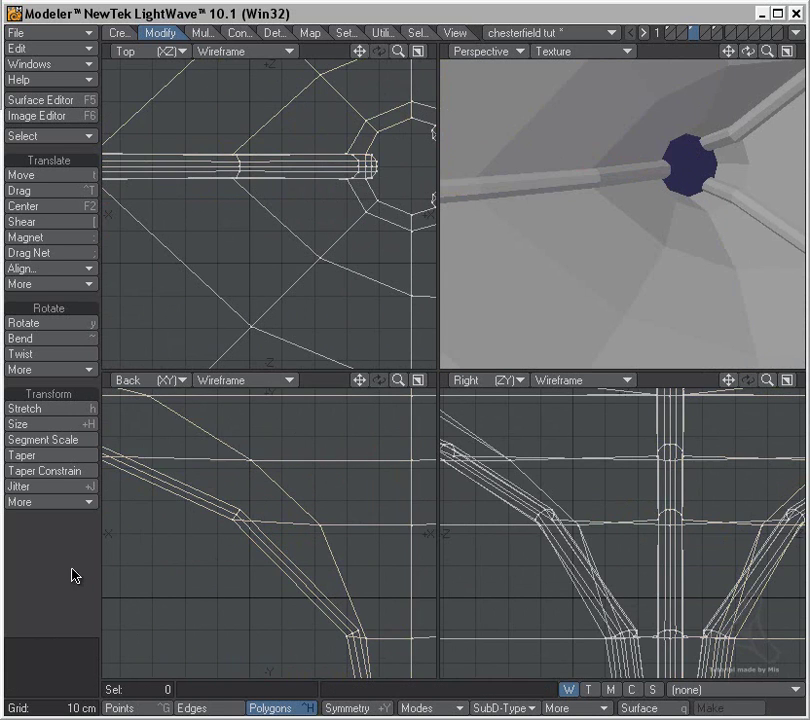
- Step through the edit history to the state where the middle border tuft patch is selected
key("a")
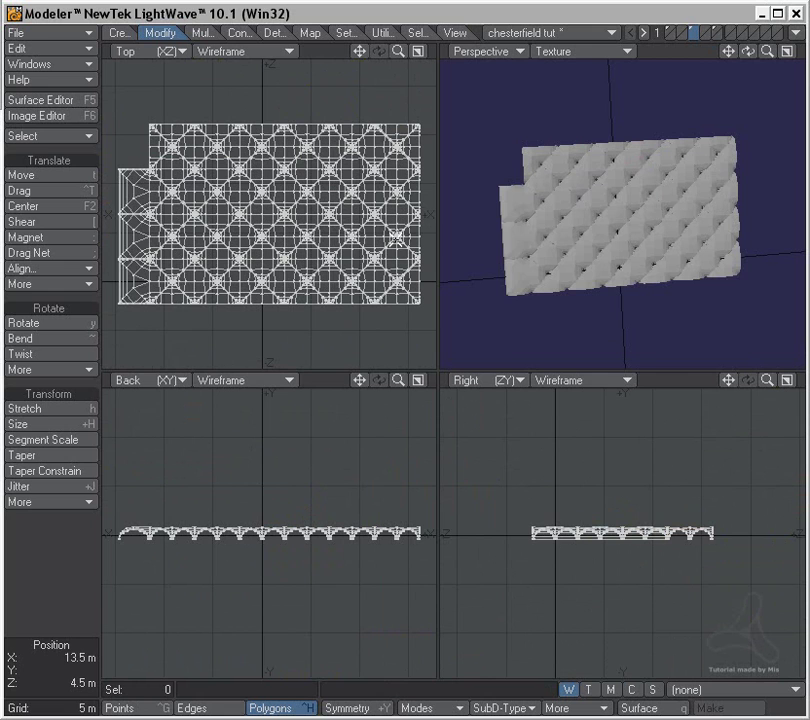
key("ctrl+z")
key("ctrl+z")
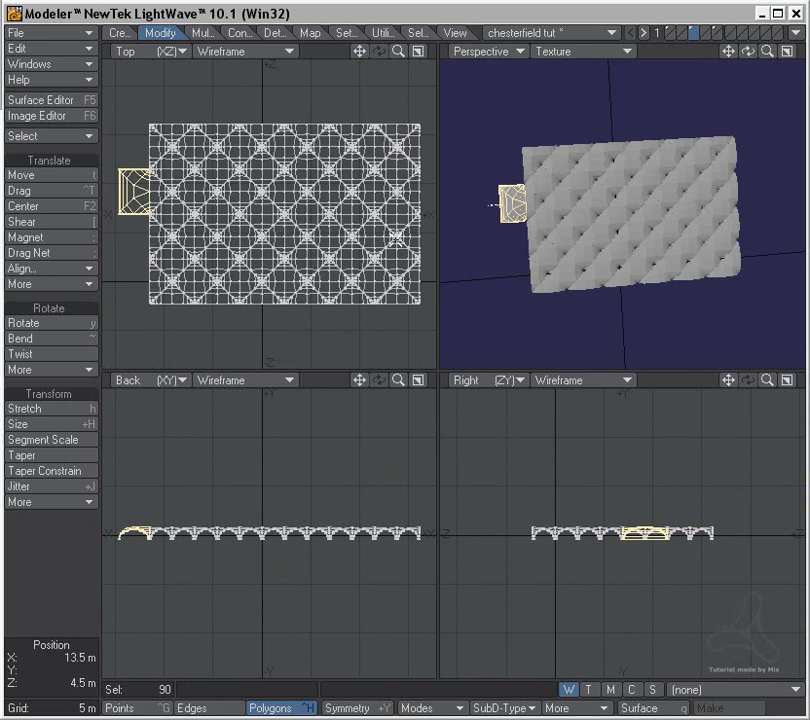
key("shift+z")
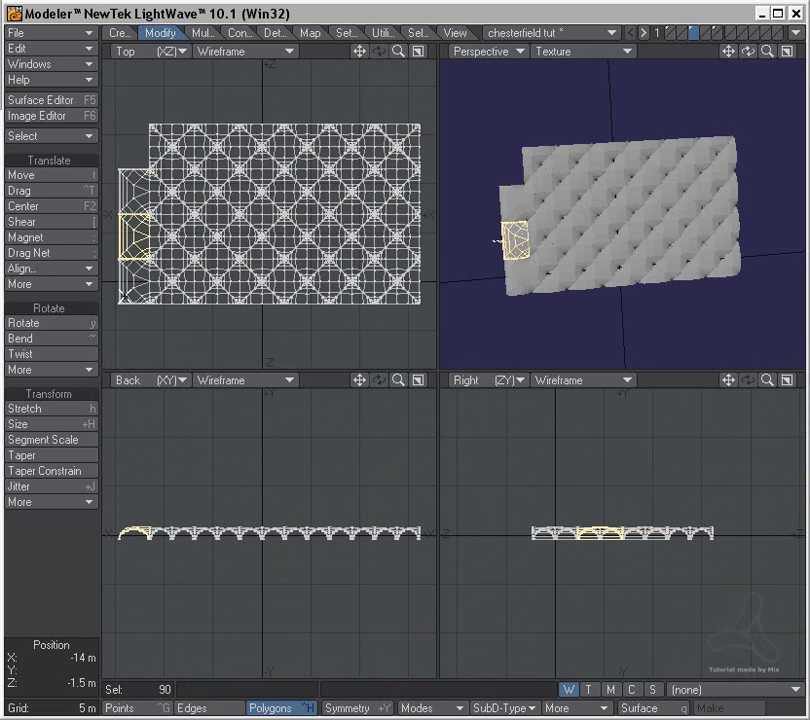
- Copy the selected middle tuft patch to the fourth layer and show the main mesh layer in the background
key("t")
mouse_move(196, 200)
left_mouse_down()
mouse_move(196, 110)
mouse_move(196, 200)
left_mouse_up()
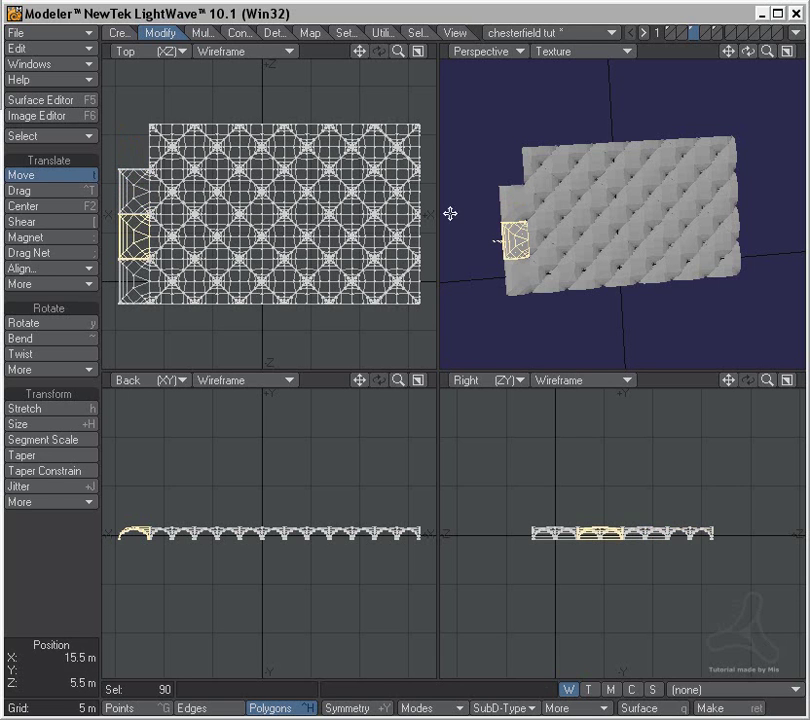
left_click(703, 33)
left_click(695, 37)
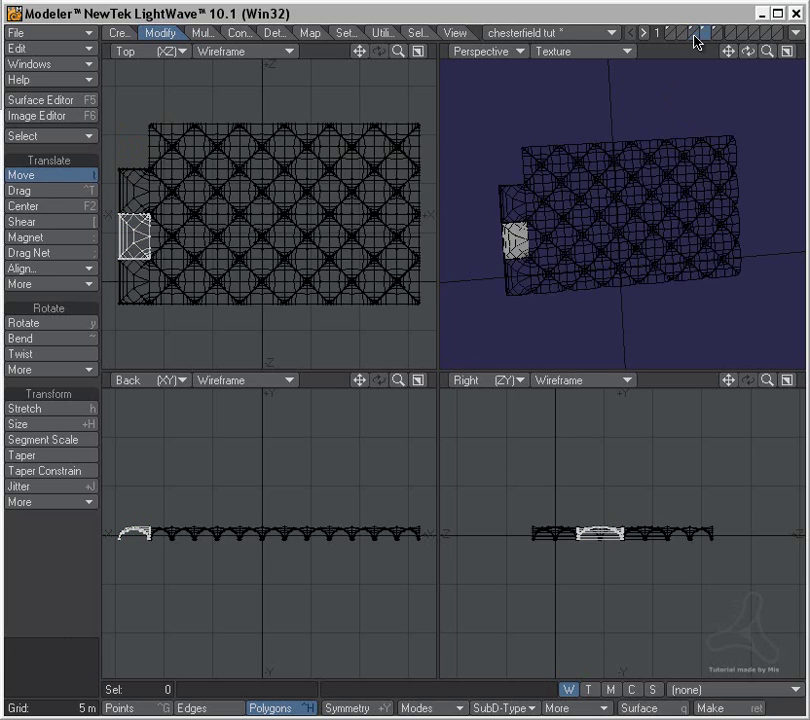
- Move the copied tuft patch along Z into the empty upper slot of the border, aligned with the background mesh's points
key("t")
left_click_drag(175, 222, 175, 131)
left_click_drag(145, 165, 492, 263, "ctrl+alt")
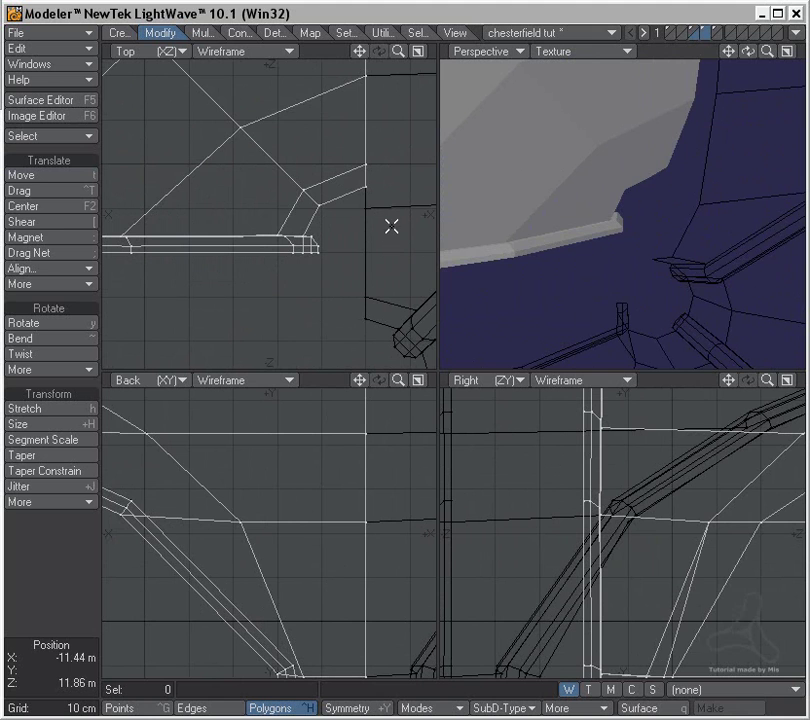
key("t")
left_click_drag(391, 223, 391, 352)
- Transfer the aligned patch into the main mesh layer and merge the coincident points
left_click(694, 38)
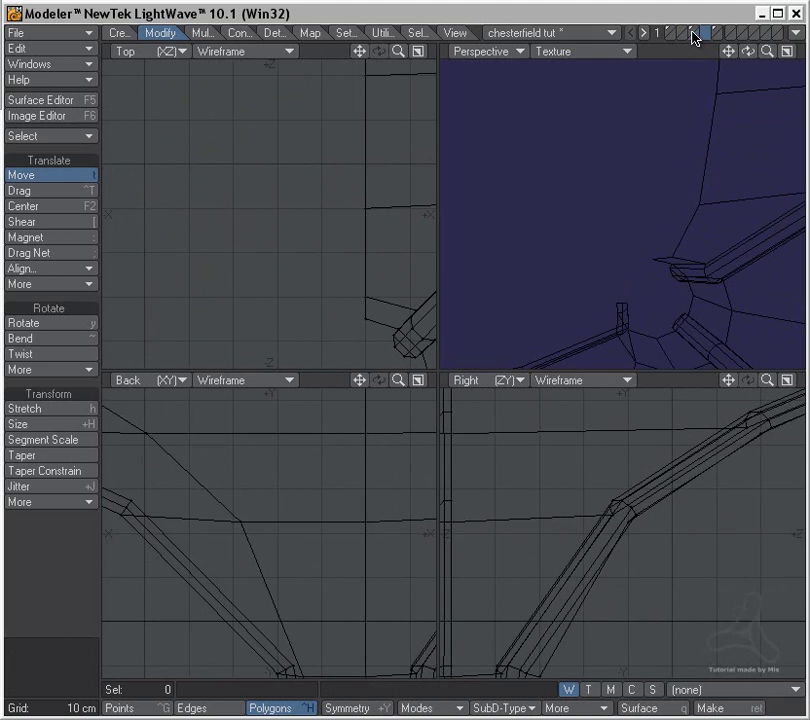
key("m")
key("Return")
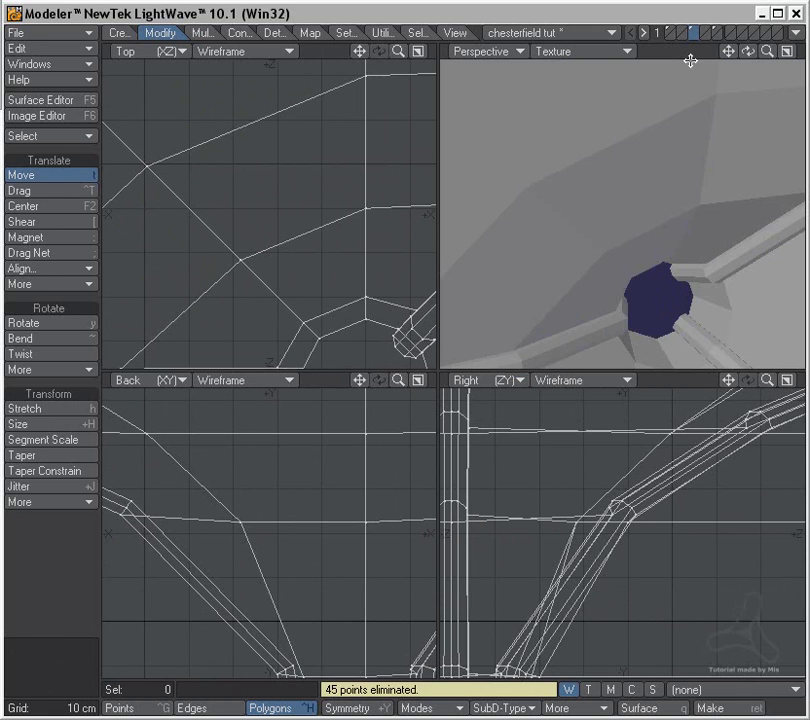
- Examine the completed border strip with subdivision on, checking its rounded outer edge and the seams between tufts
key("a")
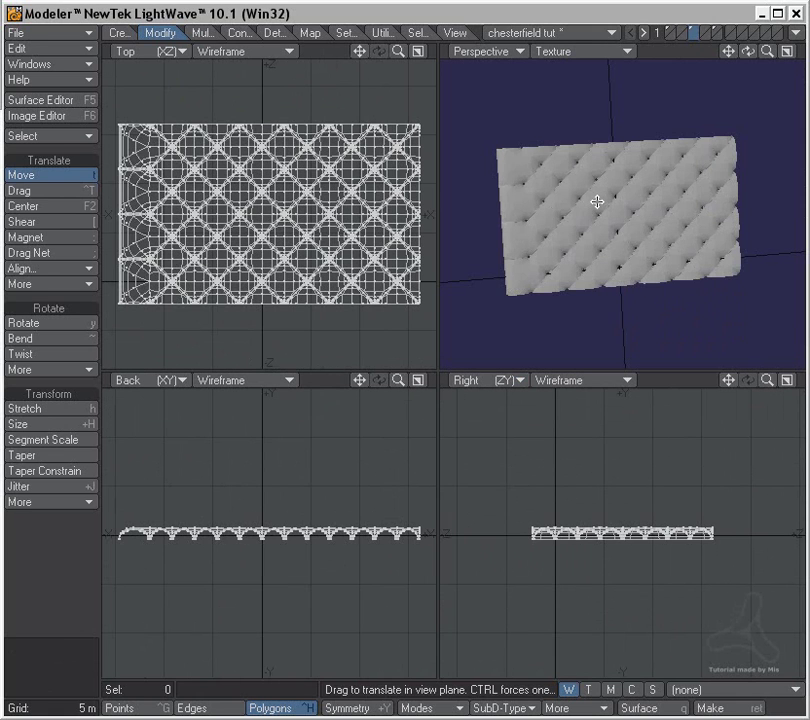
left_click_drag(519, 167, 707, 153, "ctrl+alt")
left_click_drag(592, 164, 541, 273, "alt")
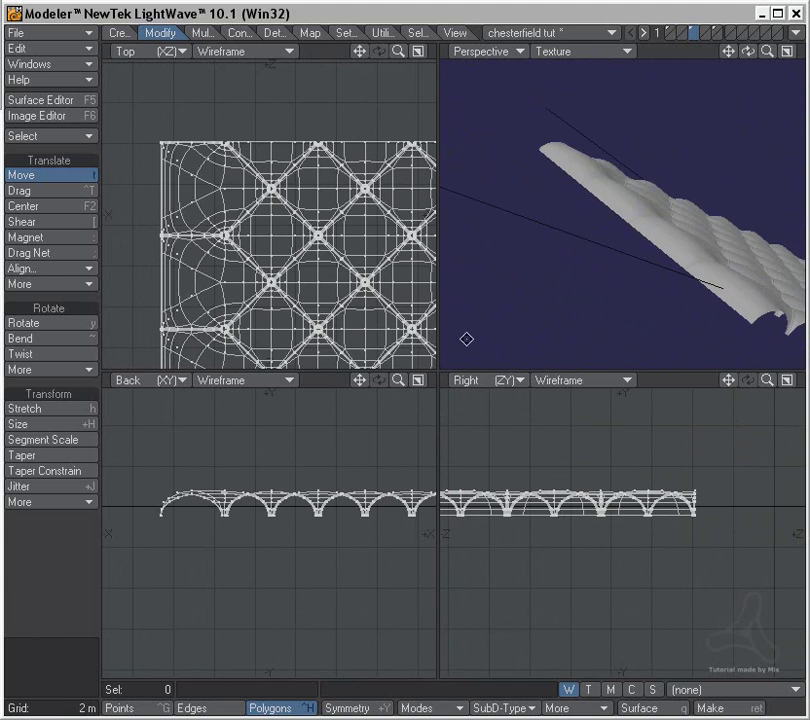
left_click_drag(156, 519, 432, 461, "ctrl+alt")
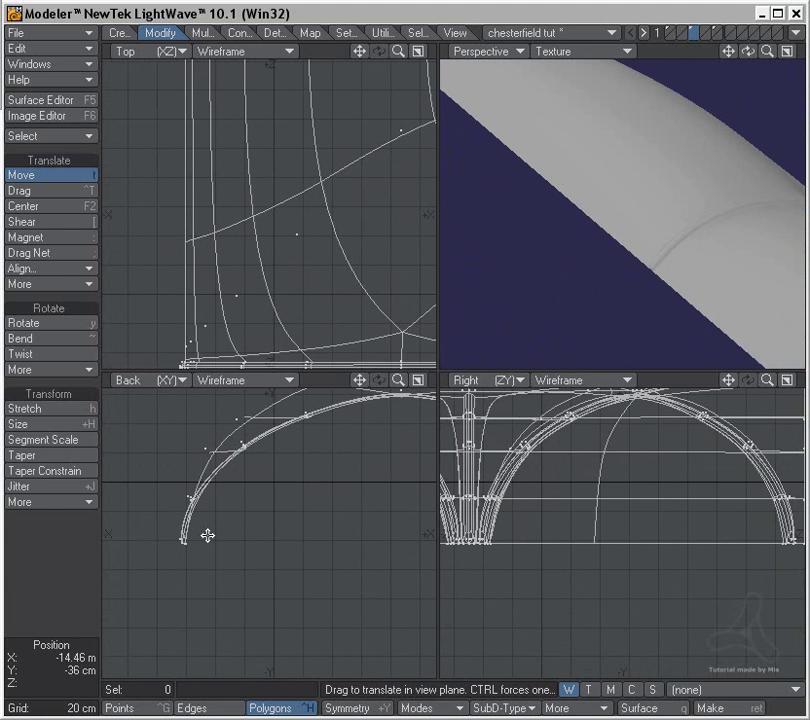
left_click_drag(560, 230, 400, 240, "alt")
left_click_drag(670, 277, 678, 278, "alt")
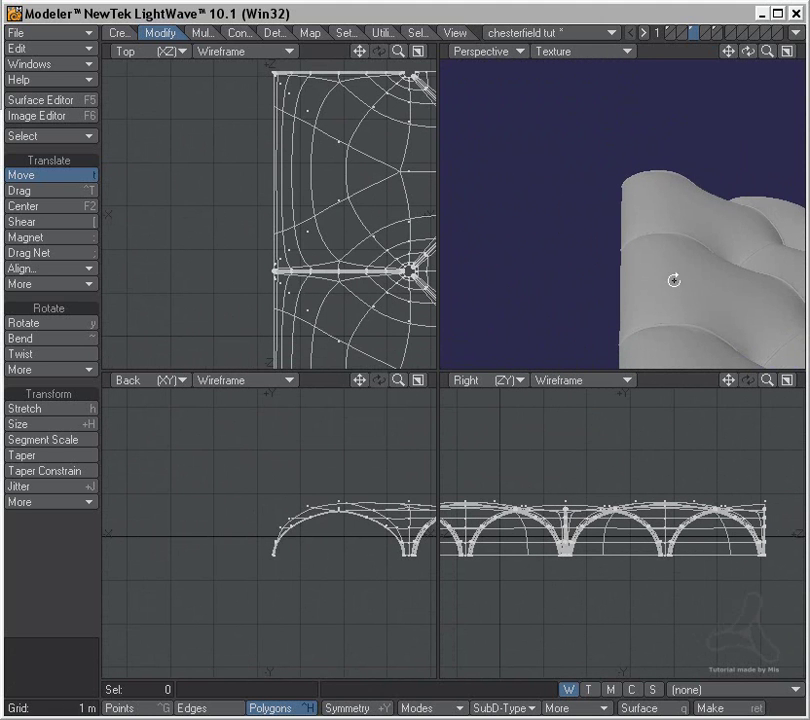
left_click_drag(293, 530, 333, 521, "ctrl+alt")
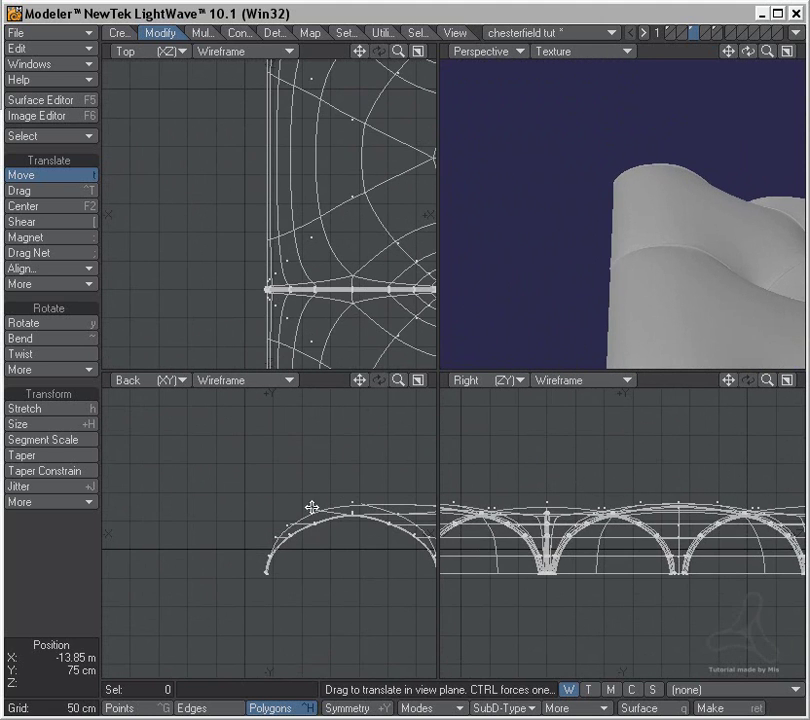
key("a")
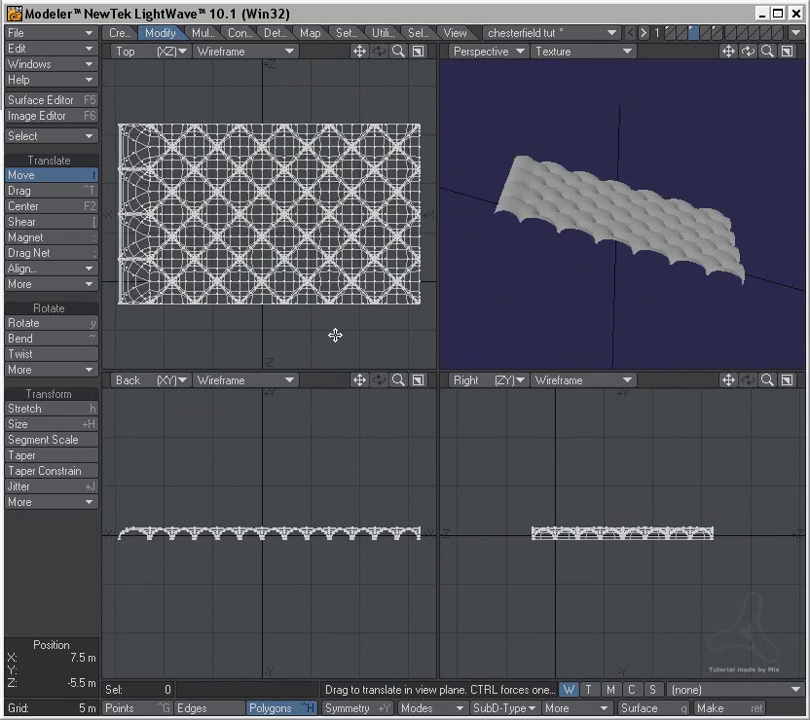
- Copy the whole border tuft strip to the fourth layer and rotate it 90 degrees in the Top view
left_click_drag(185, 511, 436, 546, "ctrl+alt")
key("space")
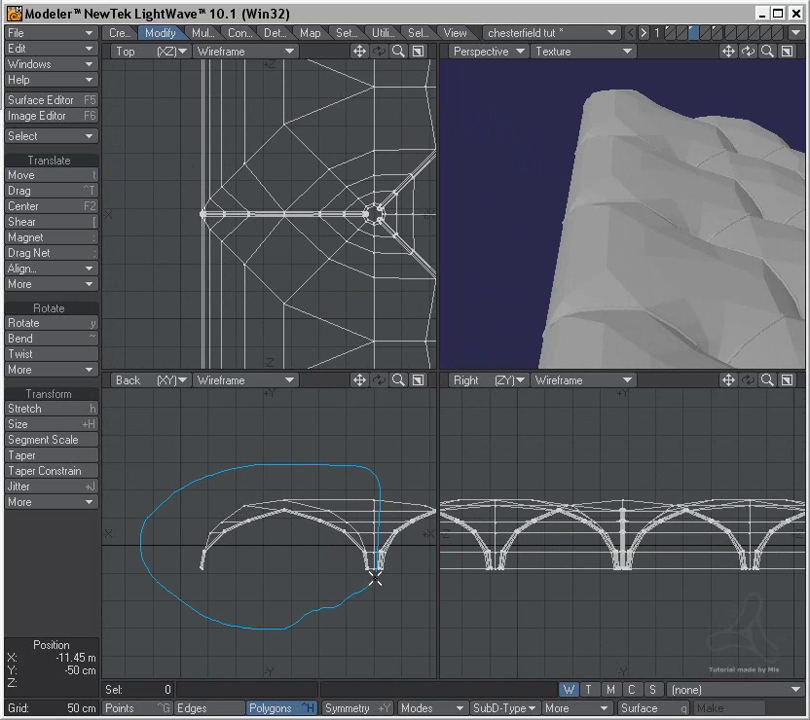
right_click_drag(372, 570, 375, 566)
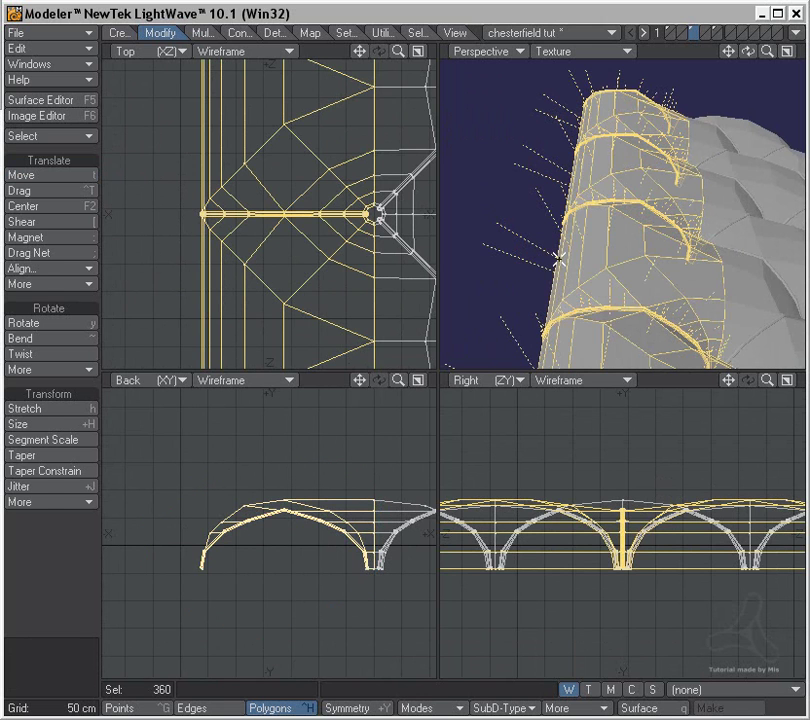
left_click(706, 33)
key("r")
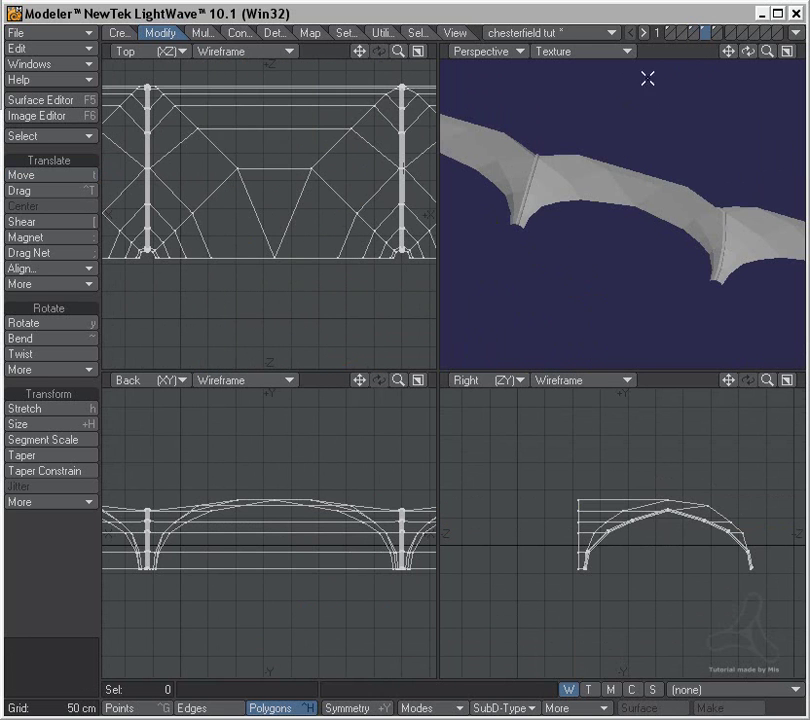
- Show the main mesh in the background and move the rotated strip onto its upper edge, aligning the seam points at the corner
left_click(694, 37)
key("t")
key("a")
left_click_drag(266, 240, 312, 158)
left_click_drag(167, 127, 363, 257, "ctrl+alt")
left_click_drag(288, 281, 86, 245, "alt")
left_click_drag(118, 245, 418, 245, "ctrl")
left_click_drag(293, 246, 540, 237, "ctrl")
left_click_drag(205, 228, 271, 228, "ctrl")
left_click_drag(234, 275, 255, 275, "ctrl")
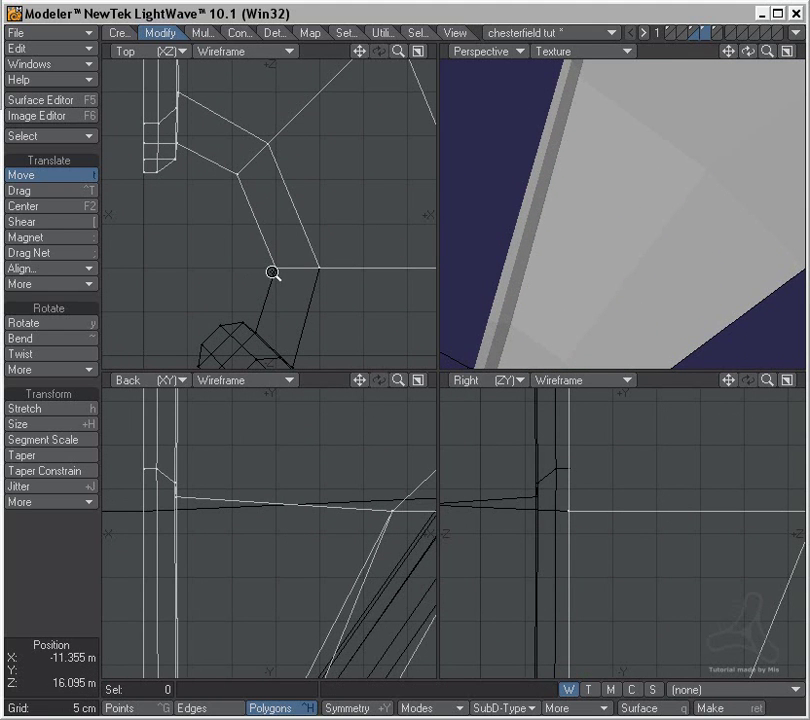
- Transfer the positioned upper strip into the main mesh layer
key("a")
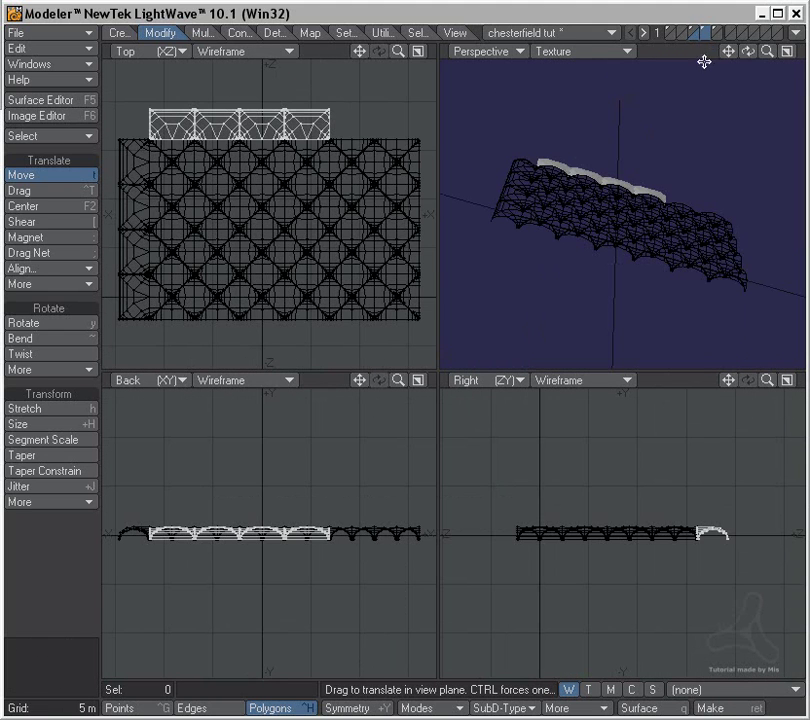
left_click(693, 33)
left_click(703, 33, "shift")
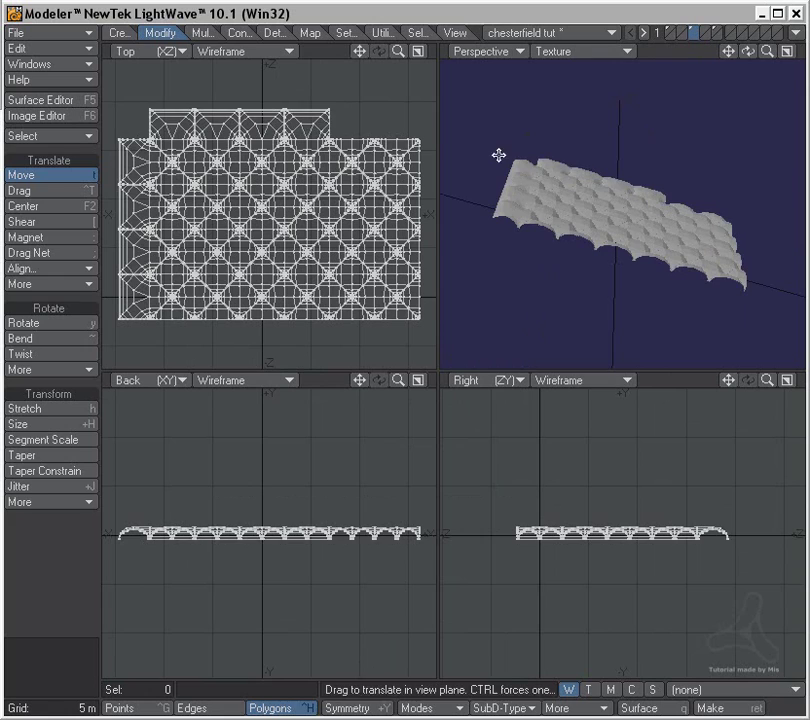
- Examine the two border strips and the open corner between them, with subdivision on and off
scroll(530, 164, "up", 4)
left_click_drag(537, 231, 564, 323, "alt")
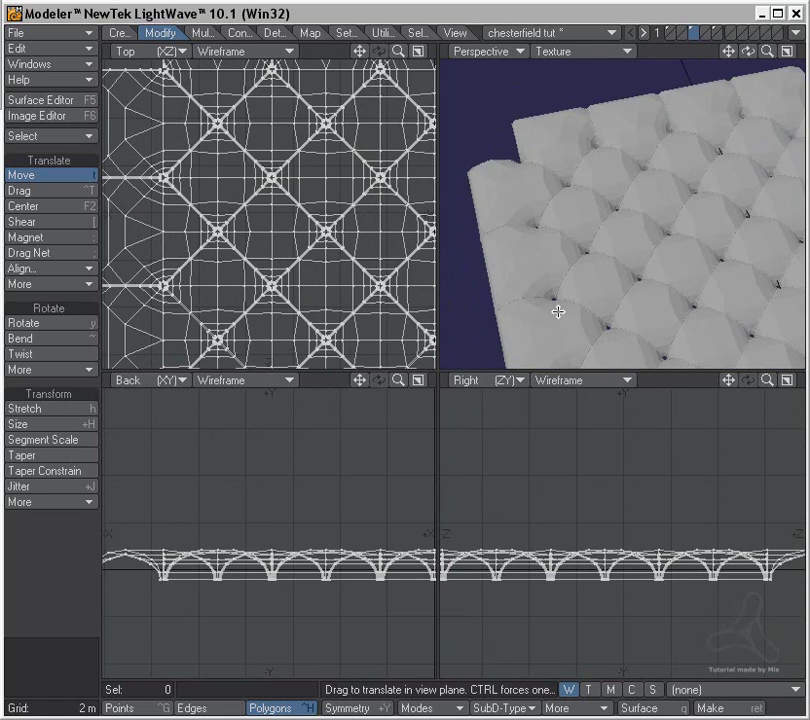
key("Tab")
scroll(579, 133, "up", 2)
left_click_drag(533, 230, 745, 208, "alt")
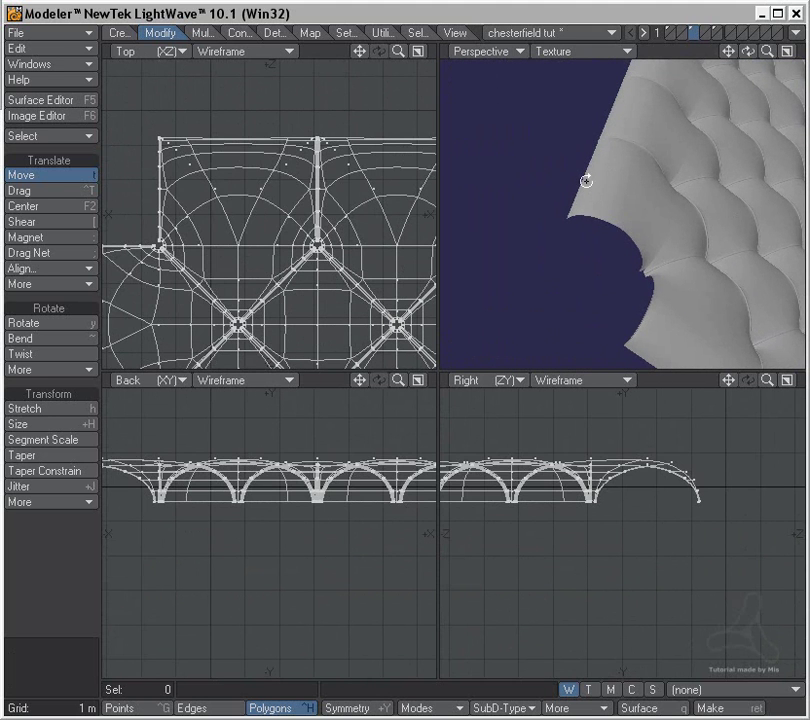
key("Tab")
left_click_drag(583, 234, 630, 262, "alt")
left_click_drag(104, 235, 248, 235, "alt")
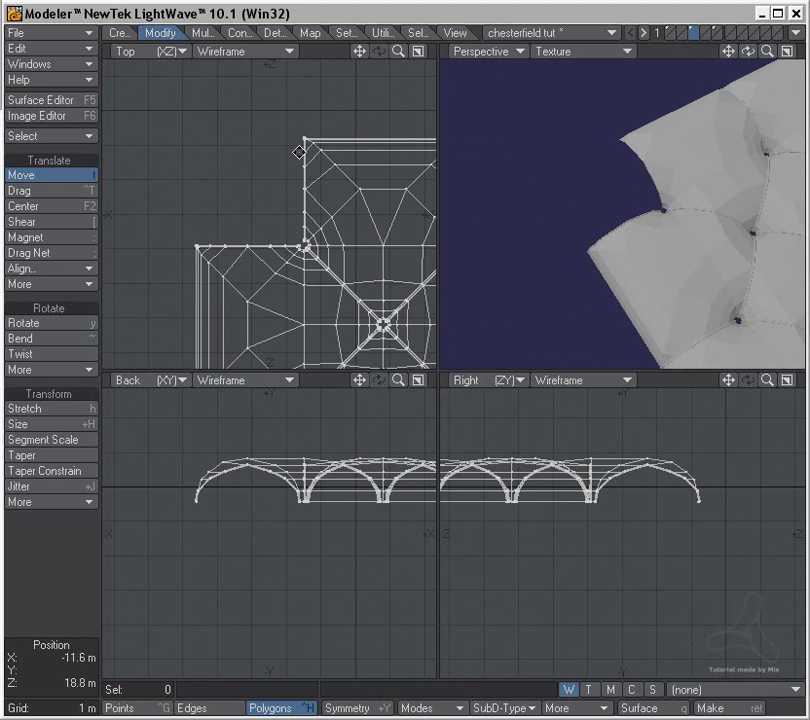
left_click_drag(311, 280, 284, 235, "alt")
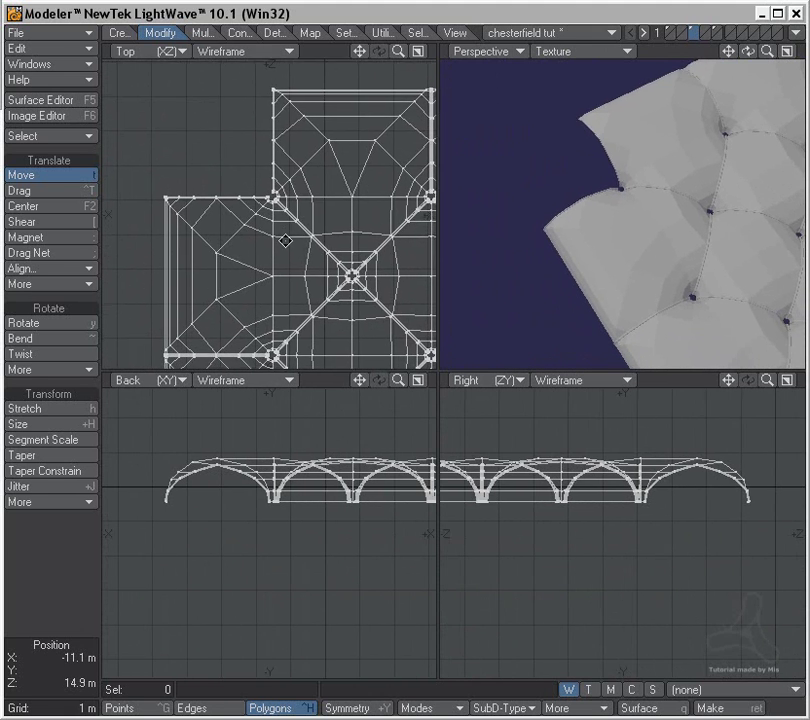
left_click_drag(295, 332, 240, 261, "alt")
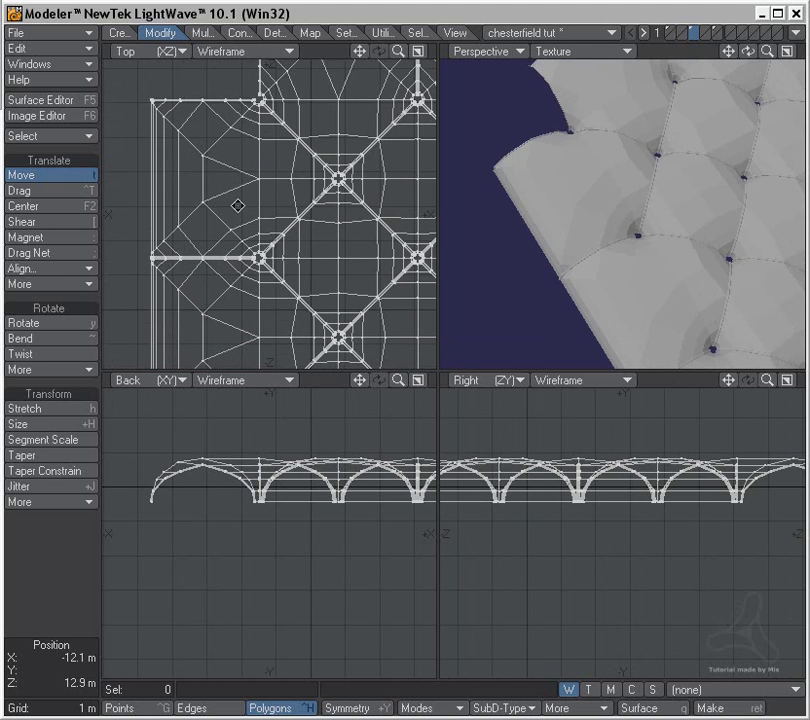
left_click_drag(328, 229, 261, 344, "alt")
left_click_drag(673, 315, 642, 264, "alt")
- Stretch the whole mesh along Z in the Top view to elongate the tuft diamonds
key("alt+Tab")
left_click(565, 15)
left_click_drag(642, 264, 639, 221, "alt+shift")
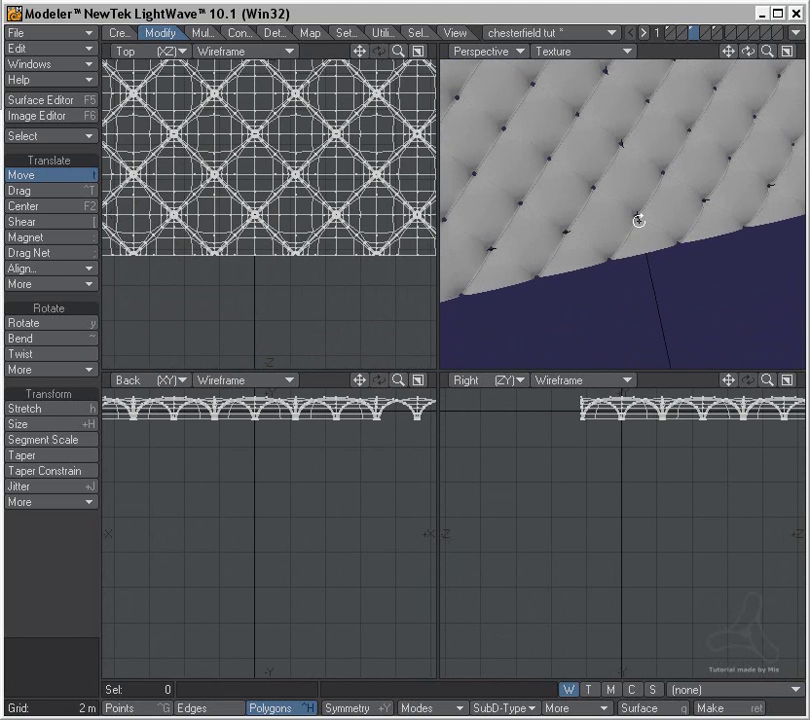
left_click_drag(341, 260, 357, 354, "alt")
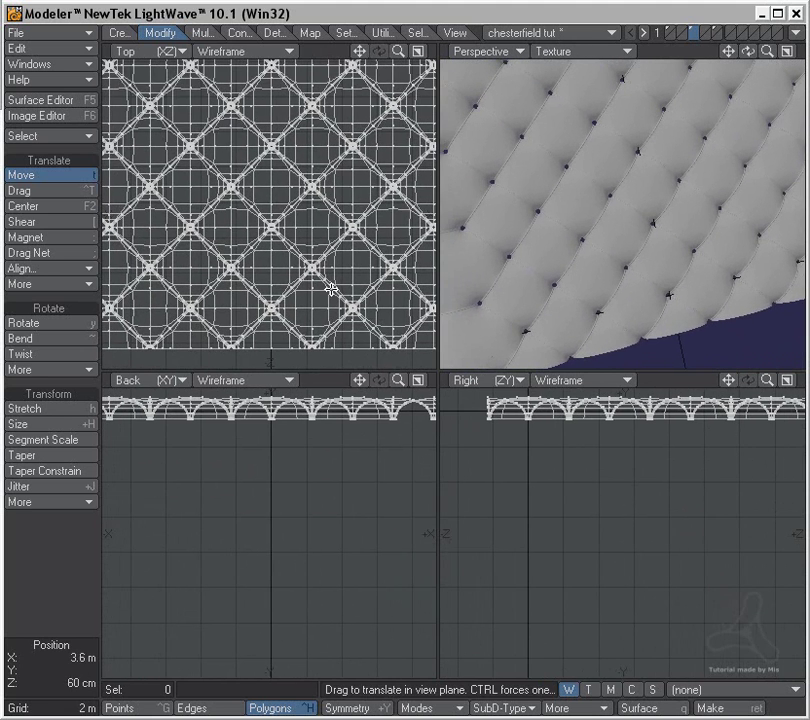
key("h")
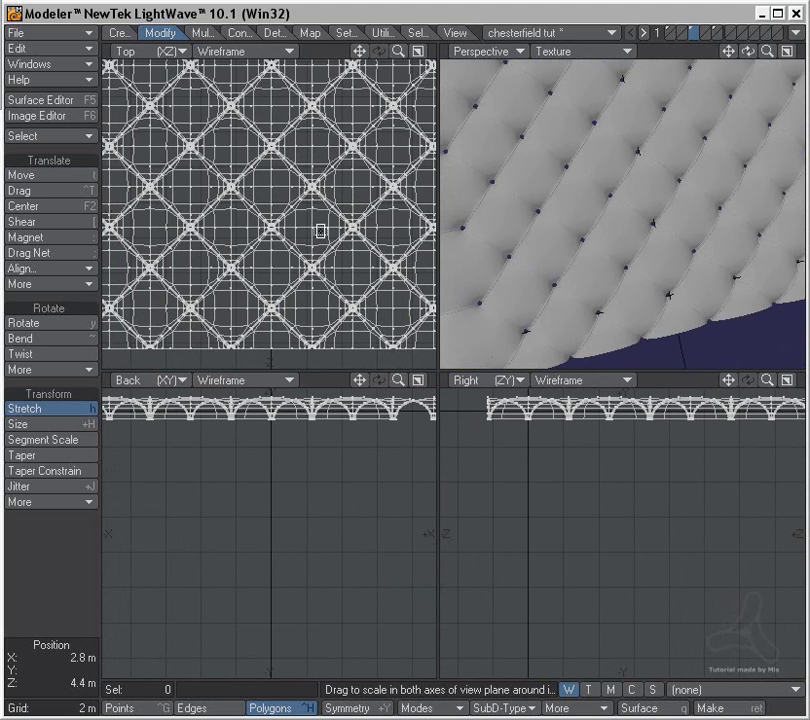
scroll(320, 220, "up", 2)
left_click_drag(319, 233, 319, 204, "ctrl")
- Examine the elongated diamond tufting and both border strips from several angles
left_click_drag(653, 275, 594, 233, "ctrl+alt")
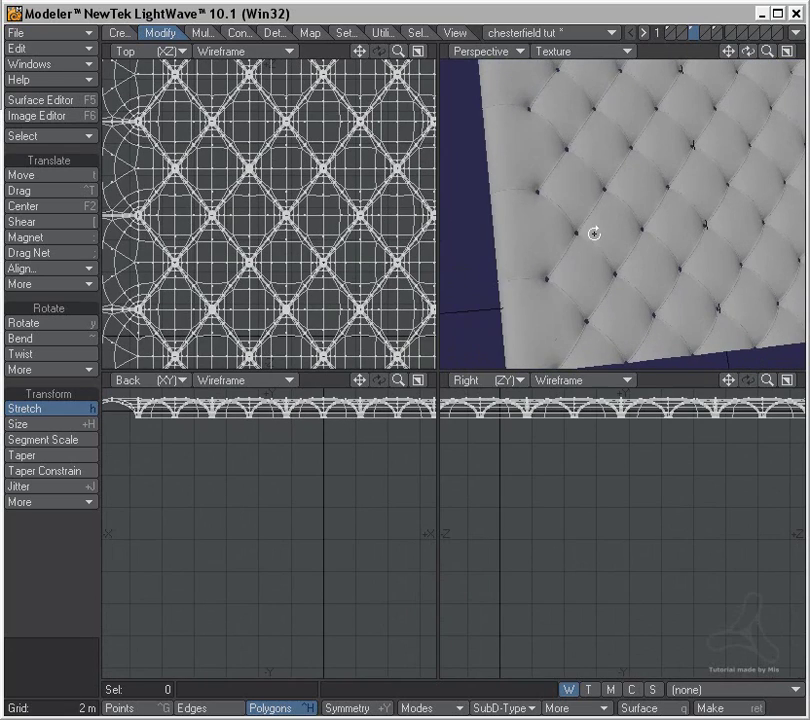
left_click_drag(554, 290, 642, 300, "alt")
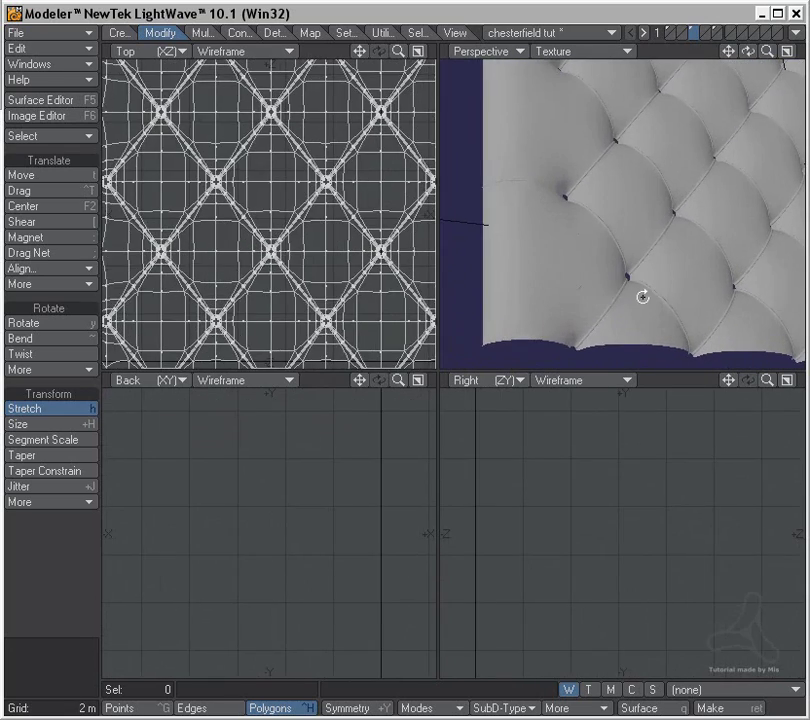
left_click_drag(700, 217, 611, 206, "ctrl+alt")
left_click_drag(655, 238, 604, 235, "ctrl+alt")
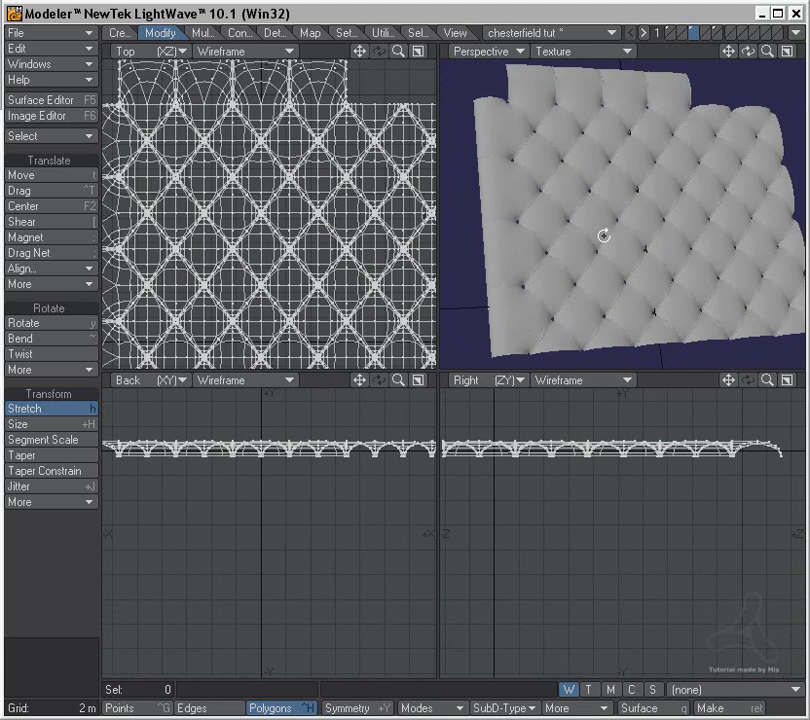
left_click_drag(604, 235, 657, 212, "alt")
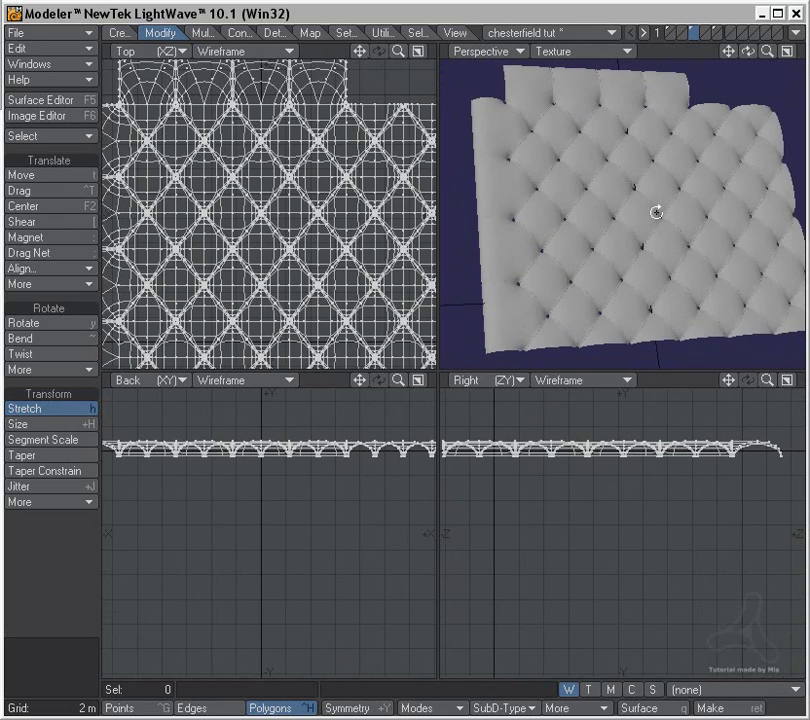
left_click_drag(611, 259, 581, 246, "alt")
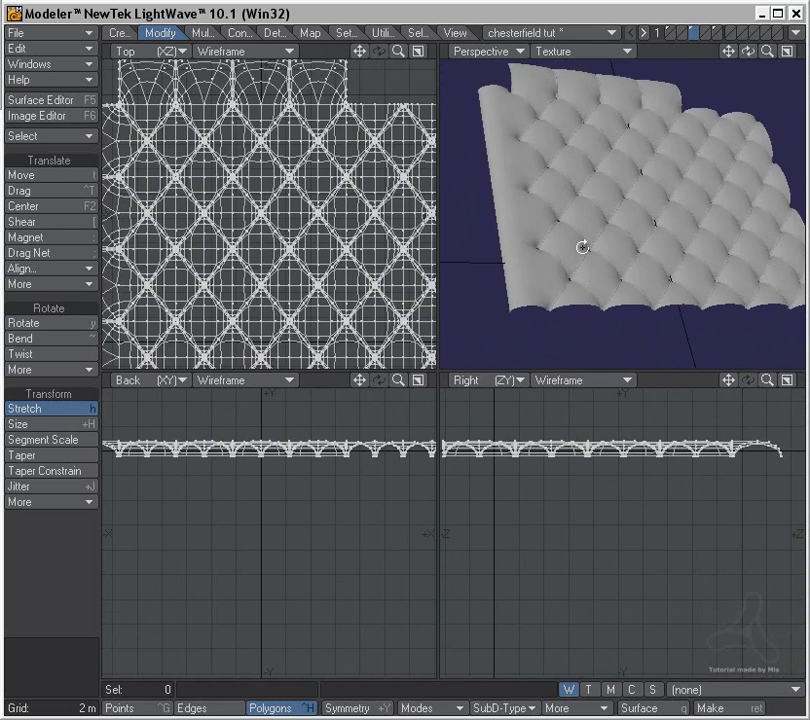
left_click_drag(560, 286, 598, 314, "ctrl+alt")
left_click_drag(651, 242, 626, 257, "ctrl+alt")
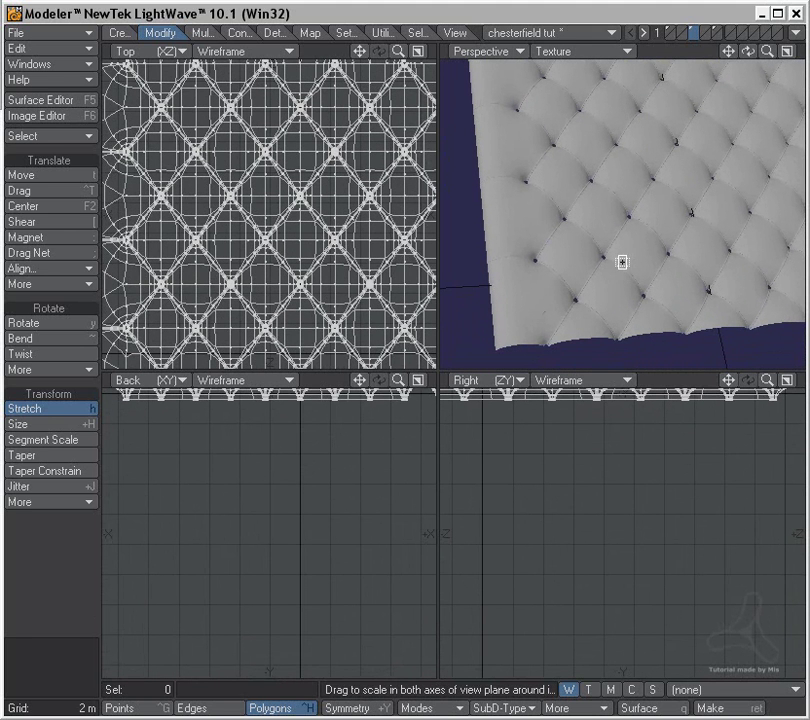